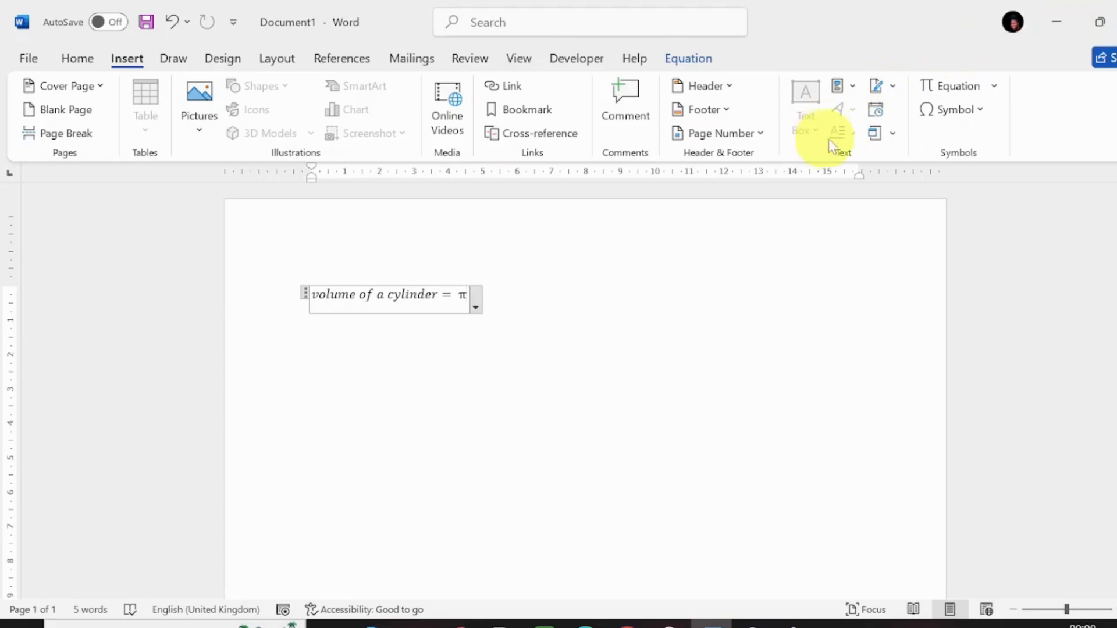
- Add the keyboard characters ~!@#$%^&*()+_{}|":<>? on a new line two paragraphs below the cylinder equation
click(557, 292)
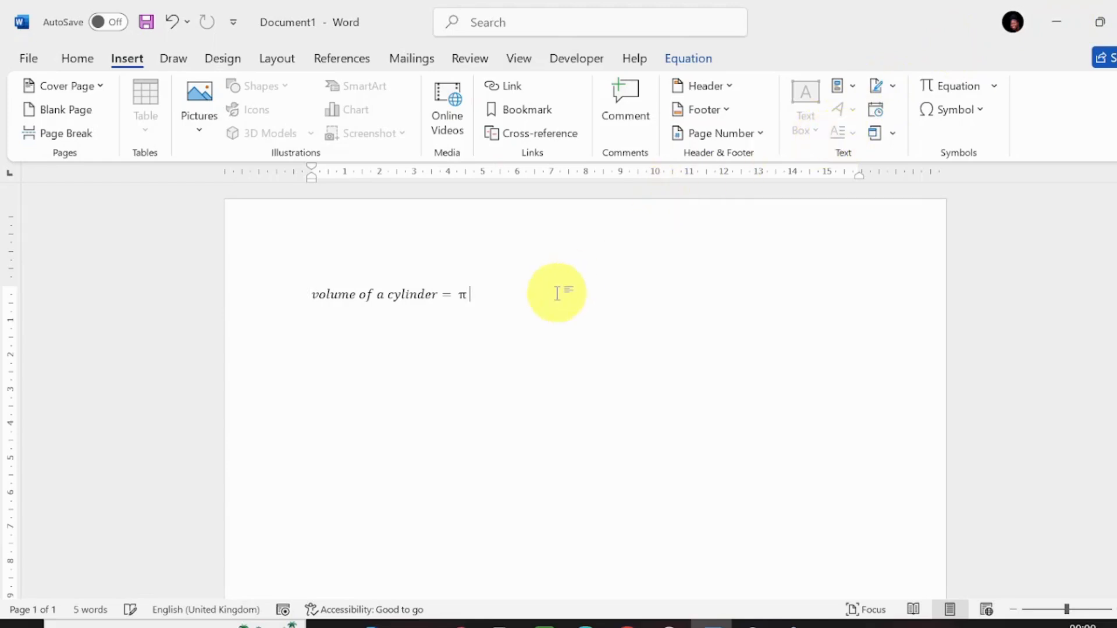
key(Return)
key(Return)
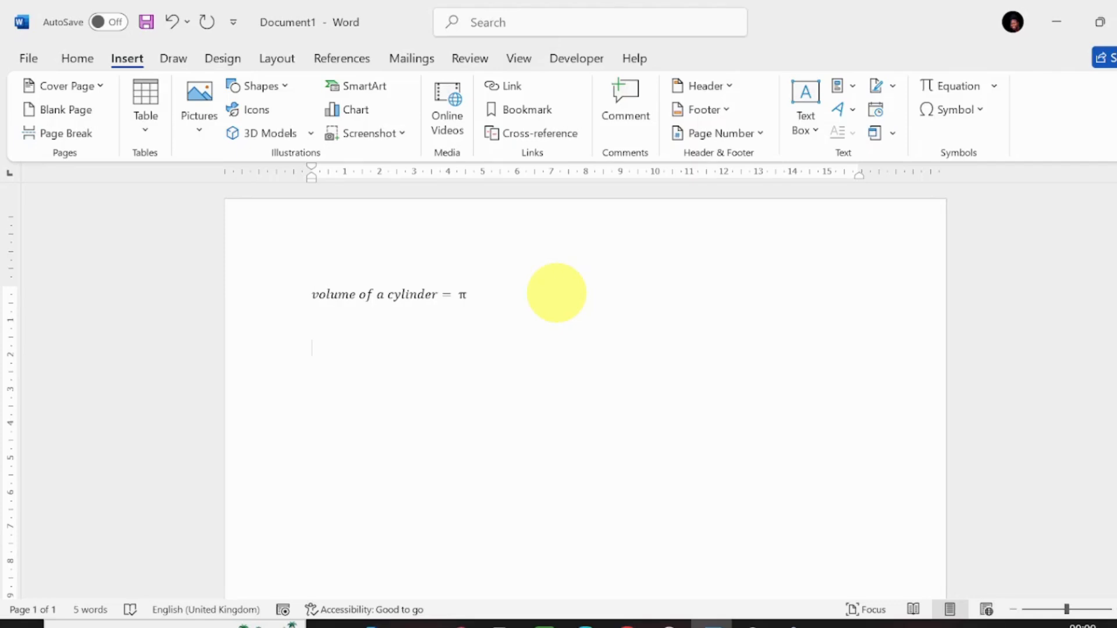
text(~!@#$%^&*()
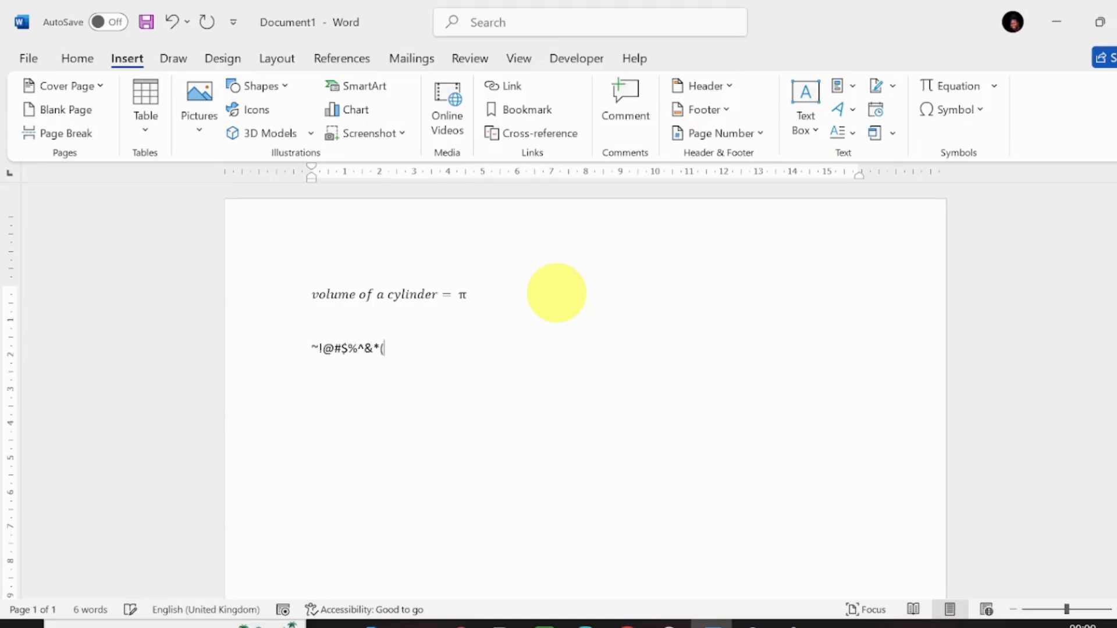
text()+_{}|":<>?)
- Delete the keyboard characters and the blank lines below the cylinder equation
key(BackSpace)
key(BackSpace)
key(BackSpace)
key(BackSpace)
key(BackSpace)
key(BackSpace)
key(BackSpace)
key(BackSpace)
key(BackSpace)
key(BackSpace)
key(BackSpace)
key(BackSpace)
key(BackSpace)
key(BackSpace)
key(BackSpace)
key(BackSpace)
key(BackSpace)
key(BackSpace)
key(BackSpace)
key(BackSpace)
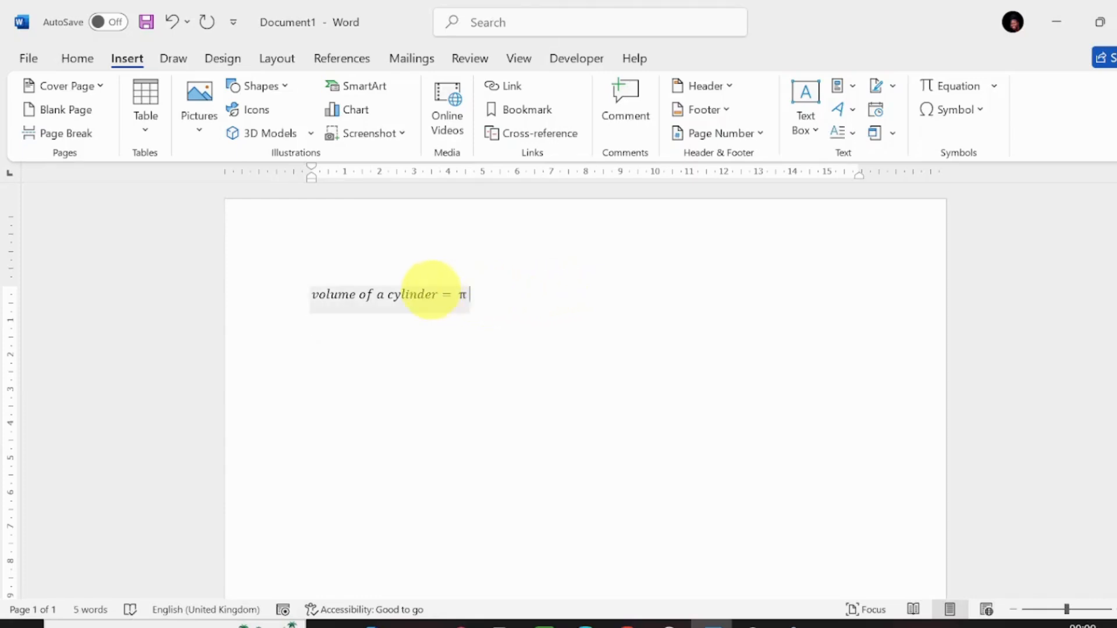
- Remove the π symbol from the end of the cylinder volume equation
click(429, 292)
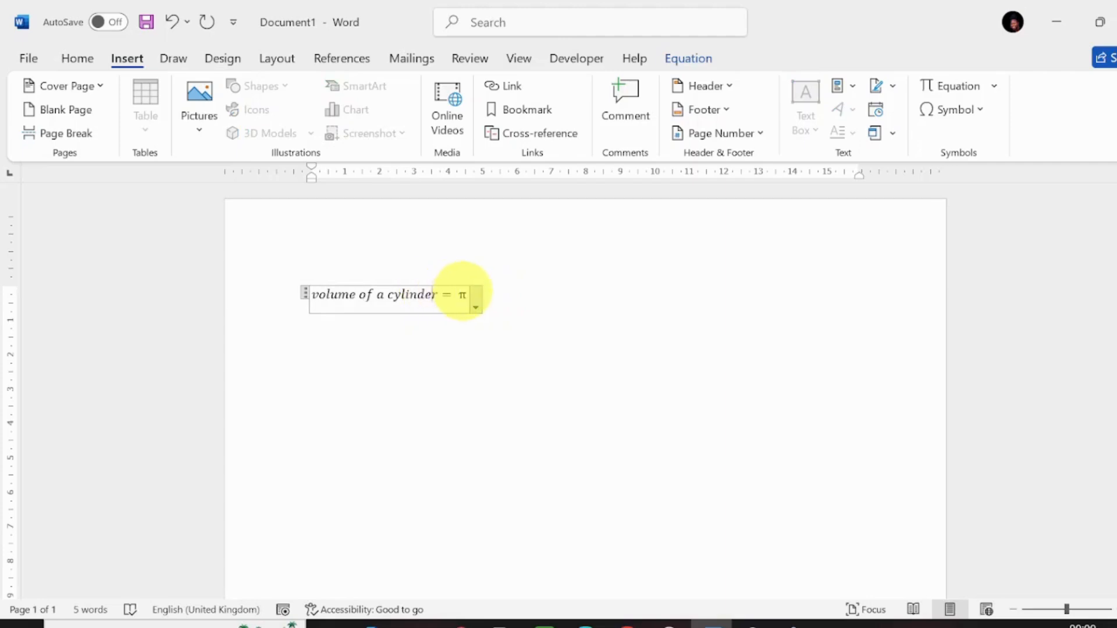
click(470, 294)
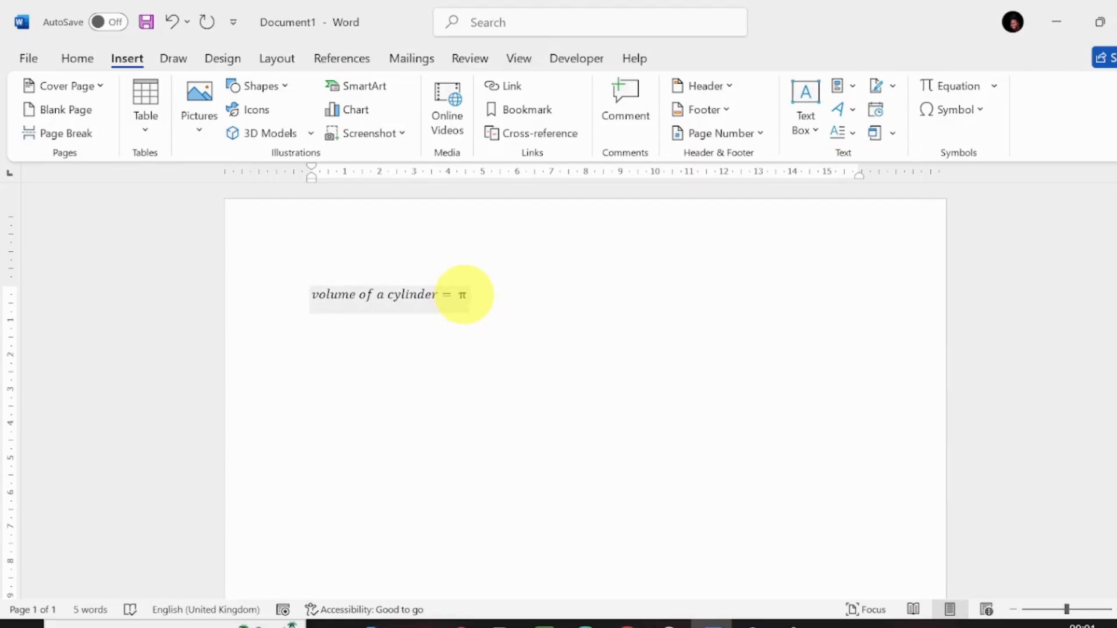
click(464, 294)
key(BackSpace)
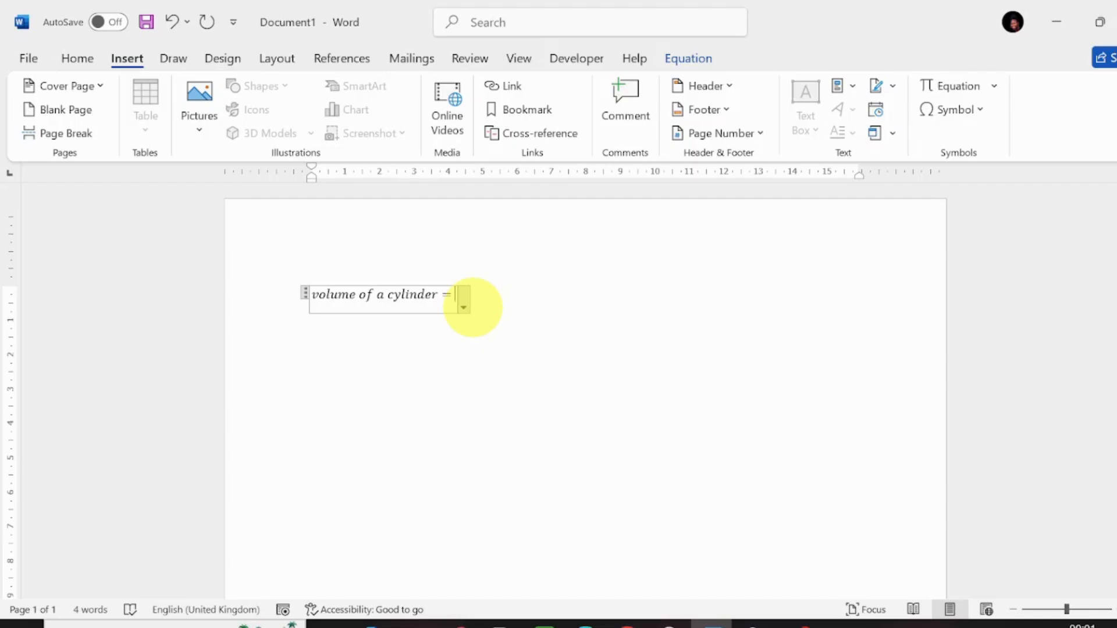
click(985, 120)
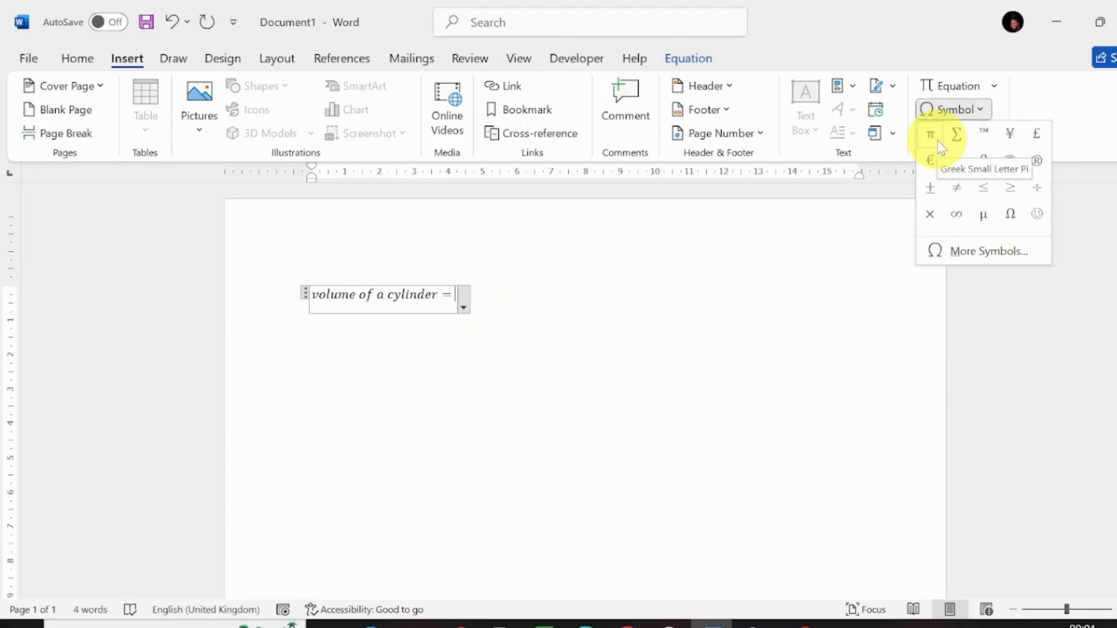
click(954, 87)
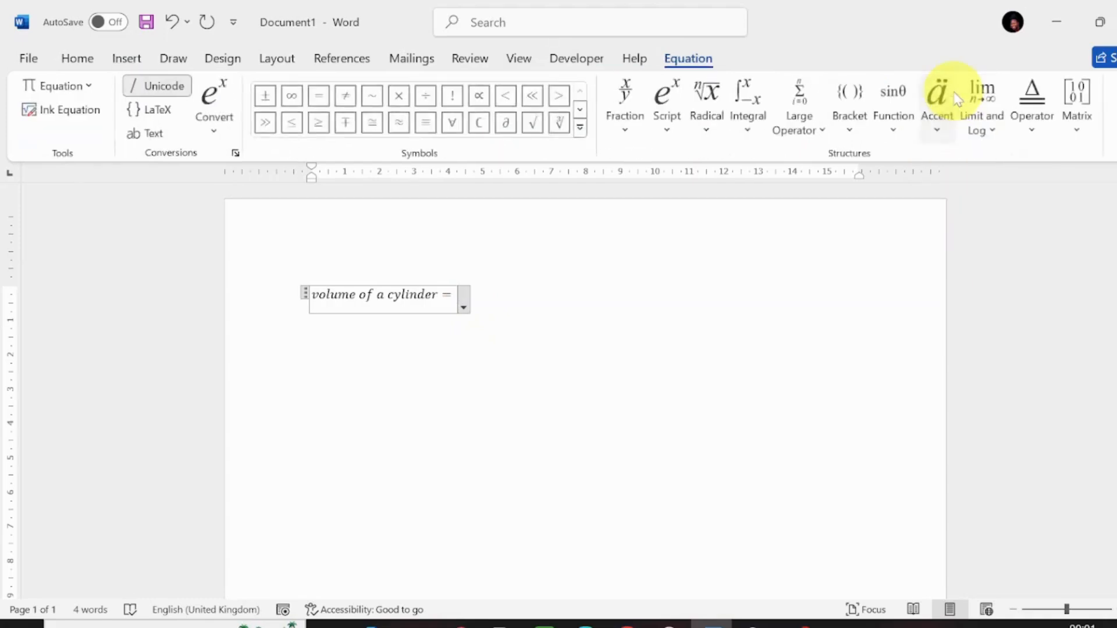
click(645, 138)
click(645, 138)
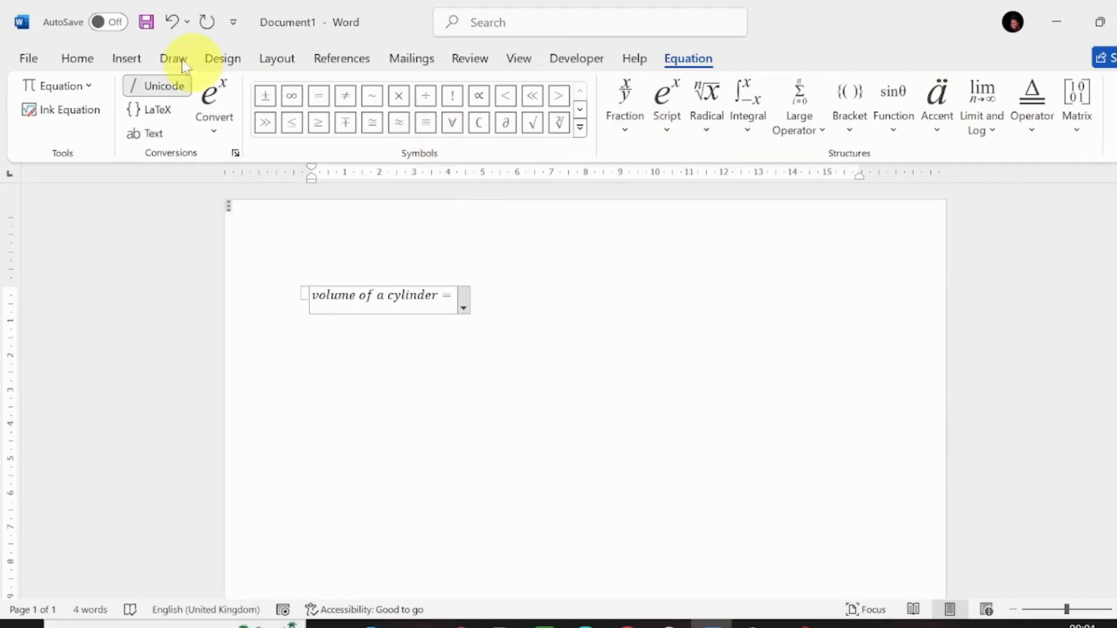
- Assign the key combination Alt+Ctrl+T to the Greek small letter pi symbol, keeping the change saved in Normal
click(127, 58)
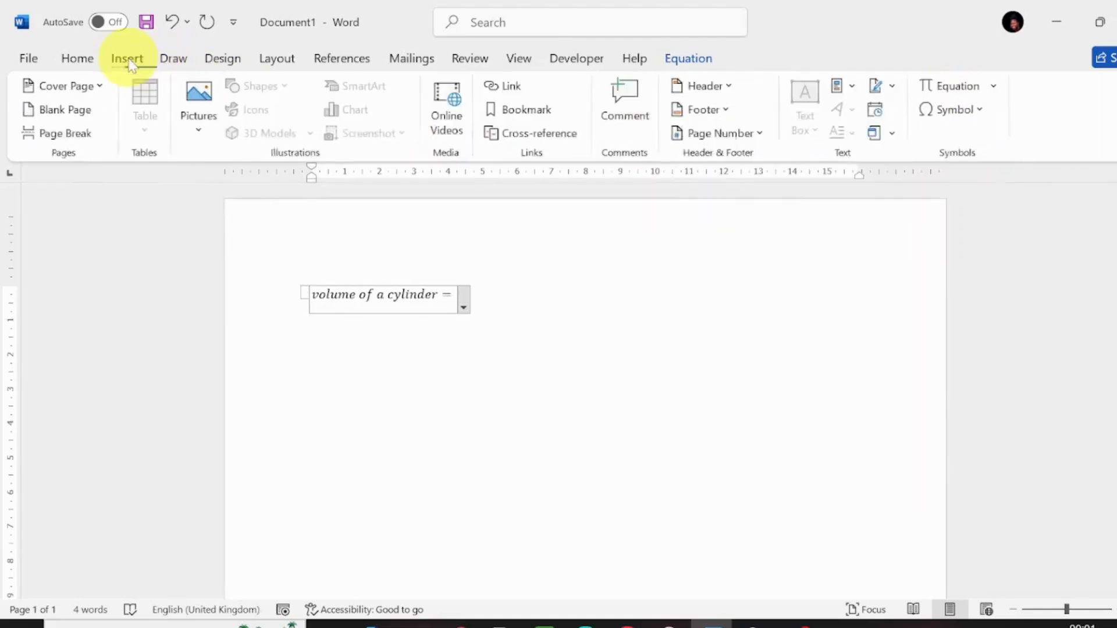
click(981, 115)
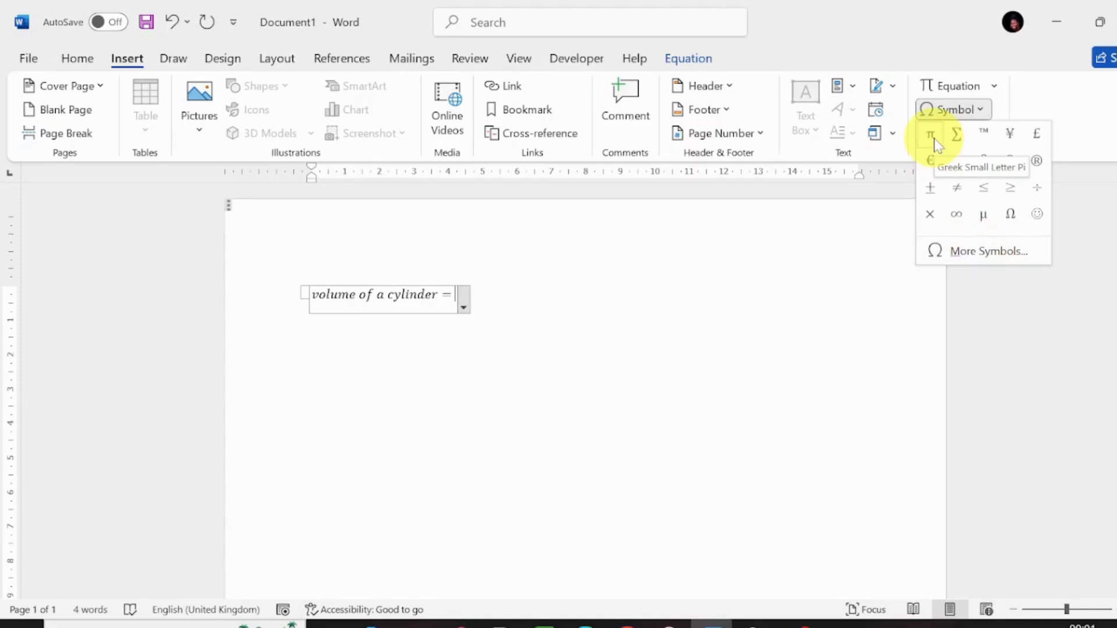
click(977, 254)
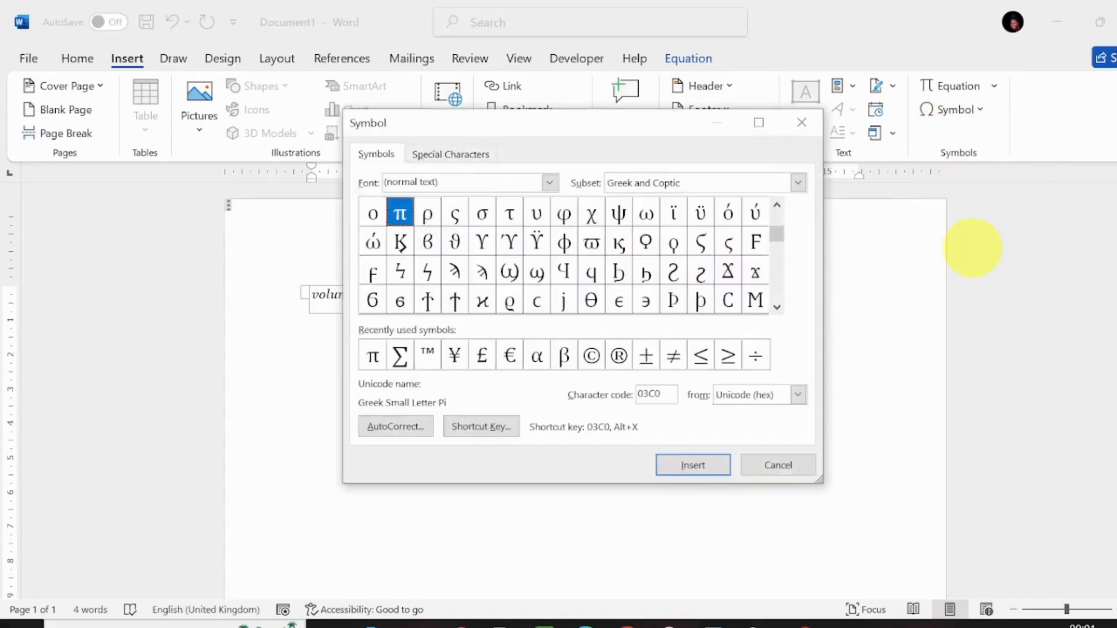
click(382, 361)
click(483, 426)
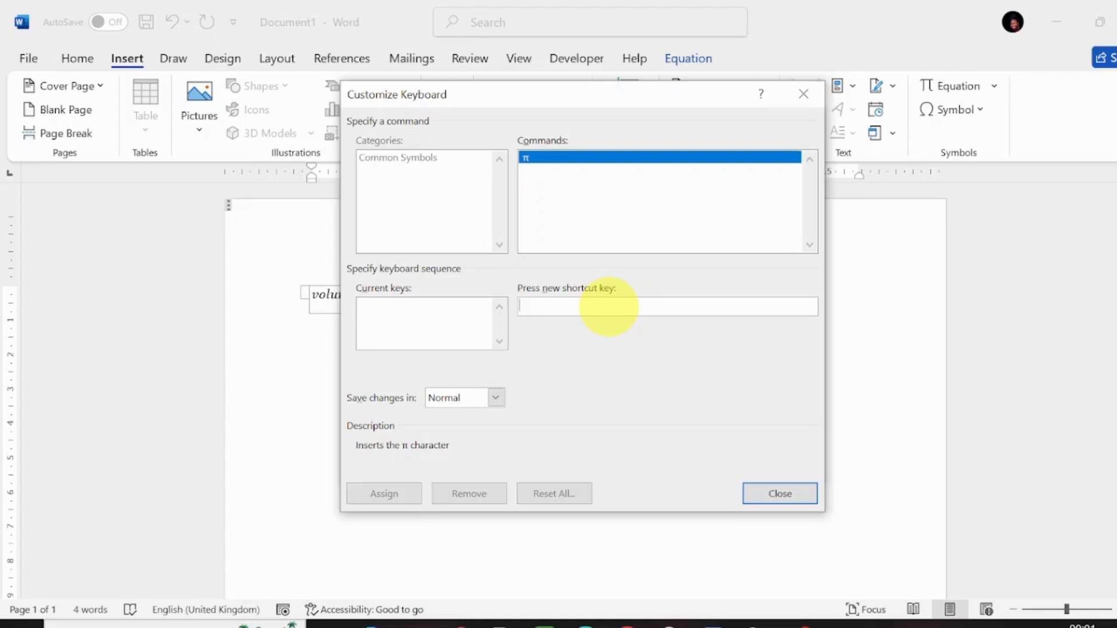
key(ctrl+alt+t)
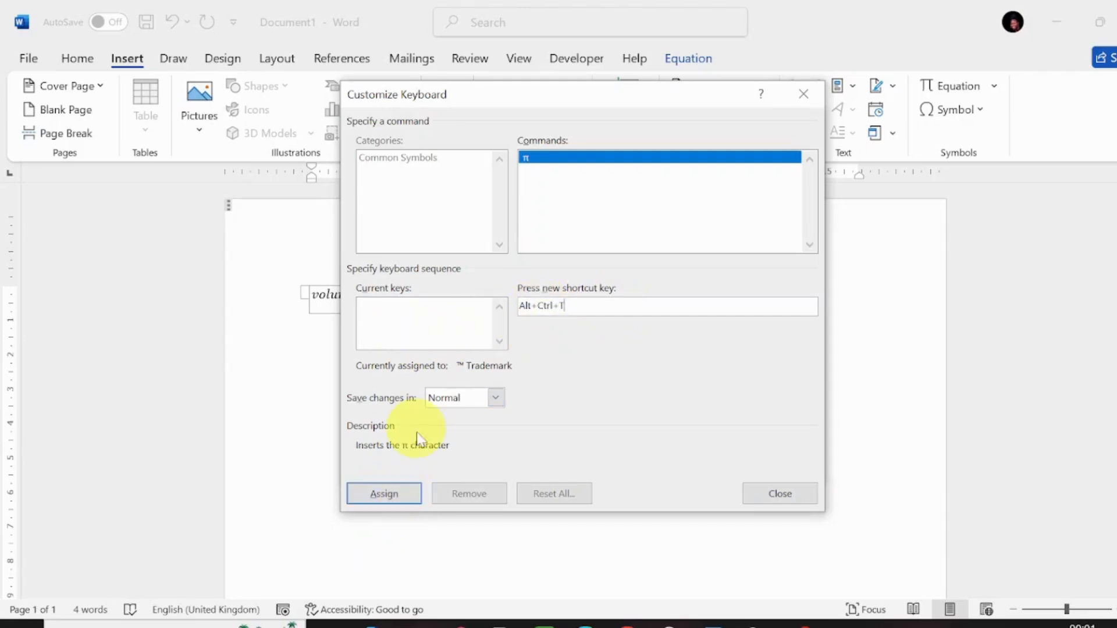
click(396, 495)
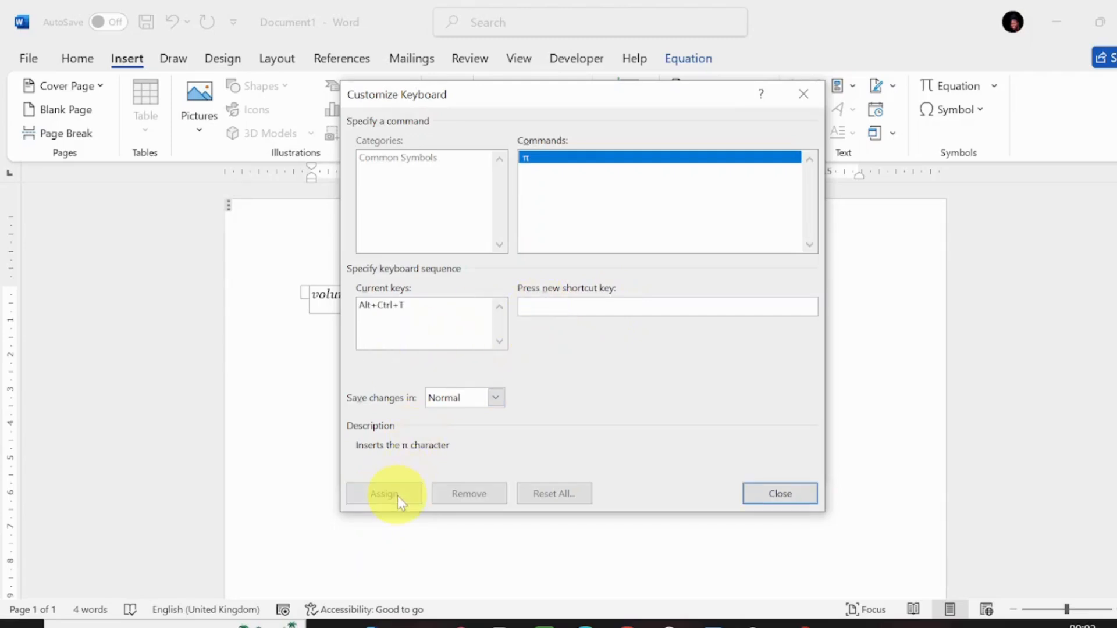
click(807, 488)
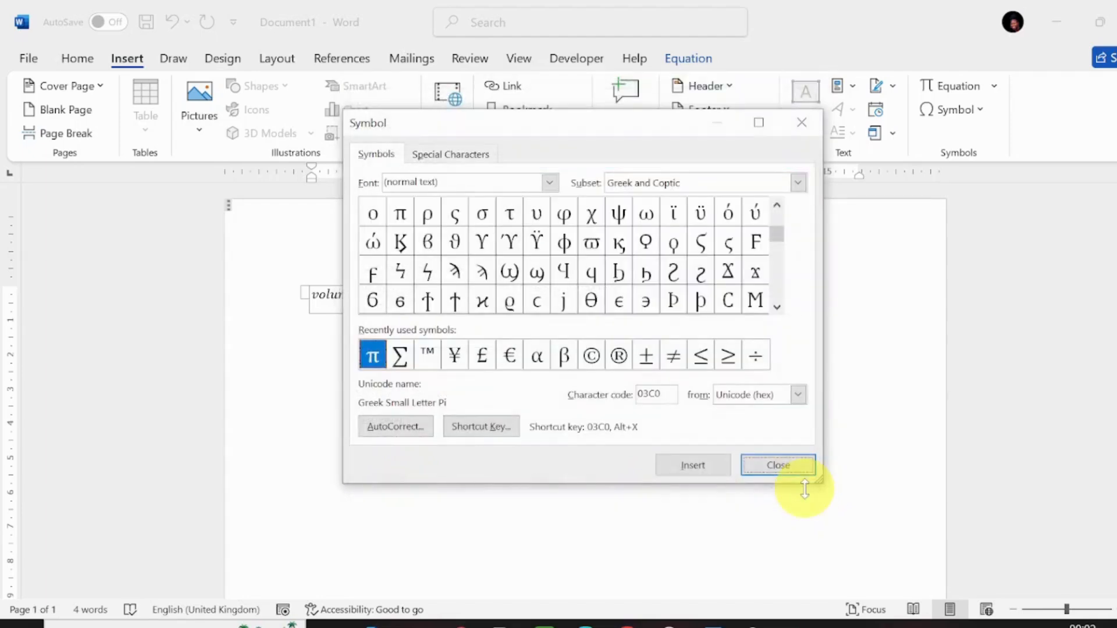
click(795, 472)
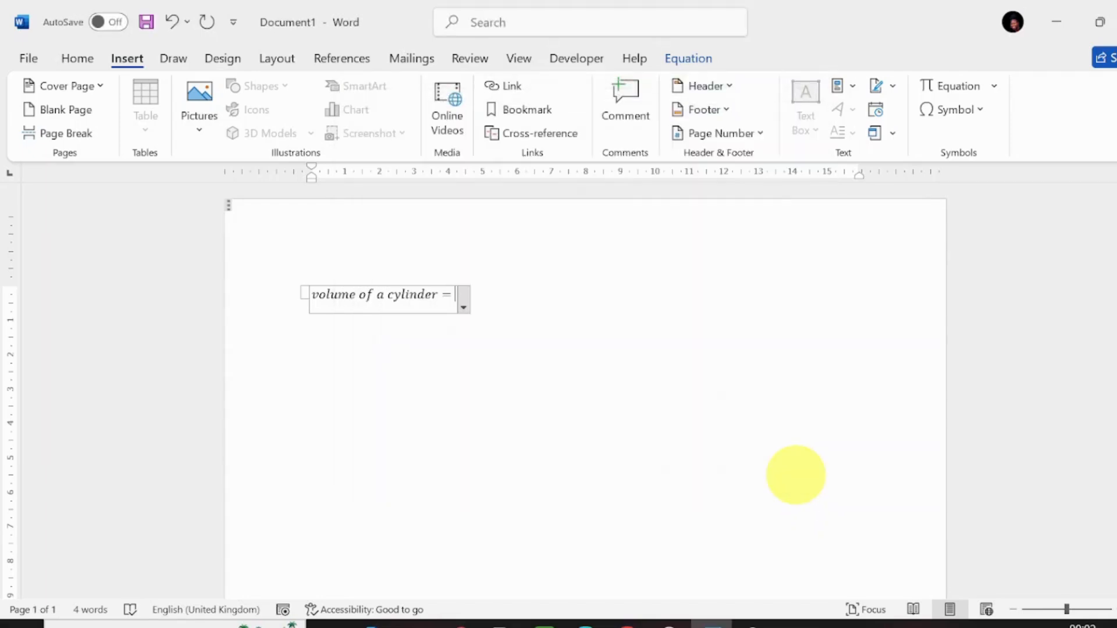
- Add π after the equals sign in the cylinder equation, followed by an empty superscript structure
text(π)
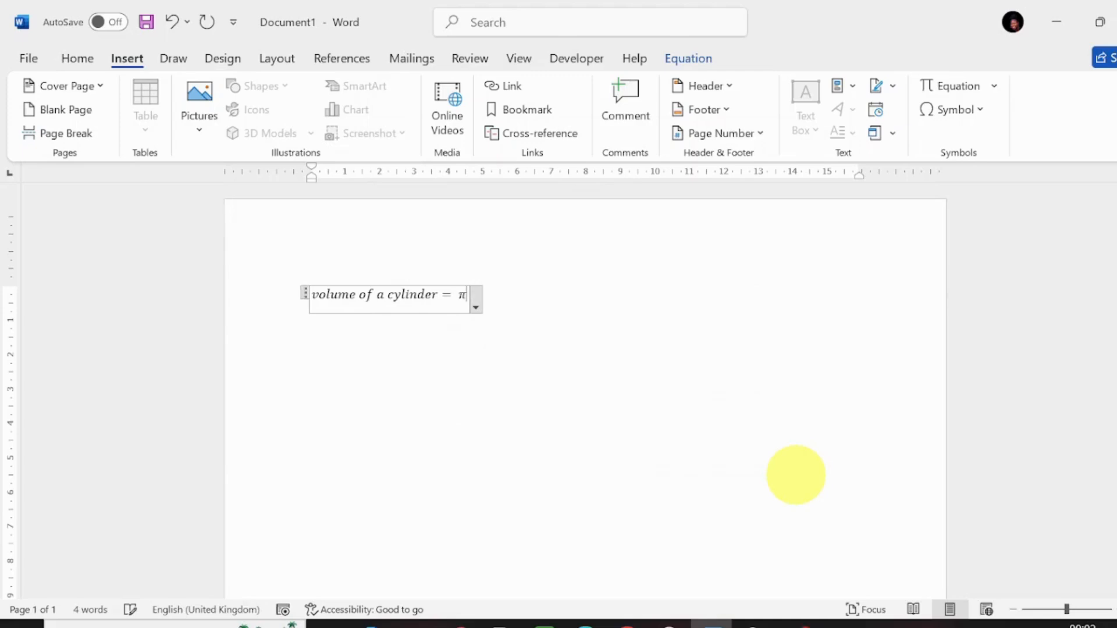
click(981, 89)
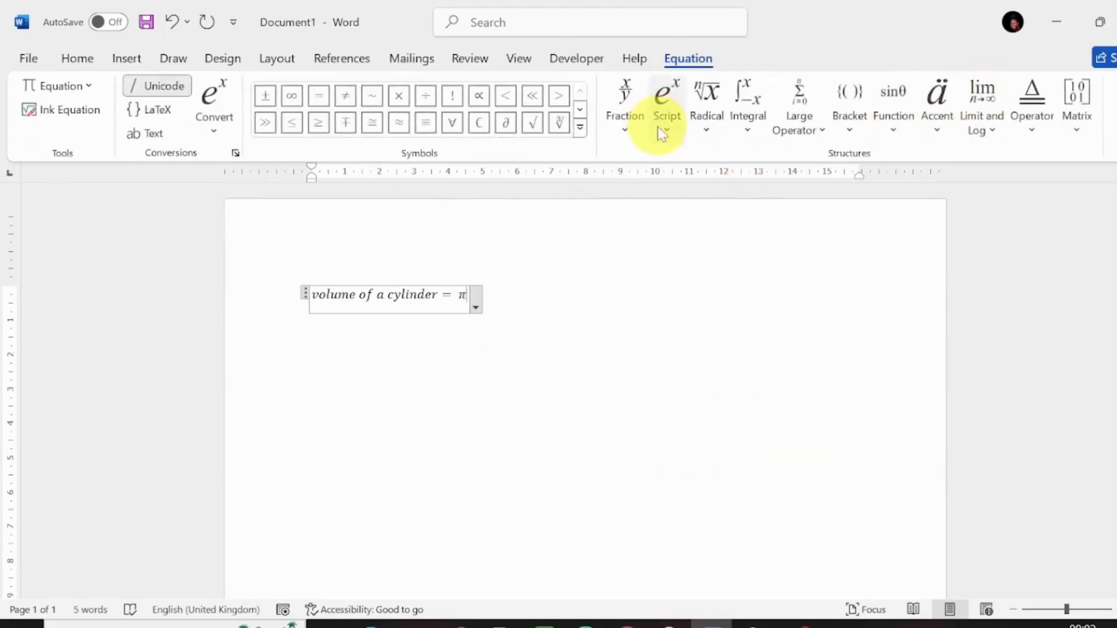
click(659, 125)
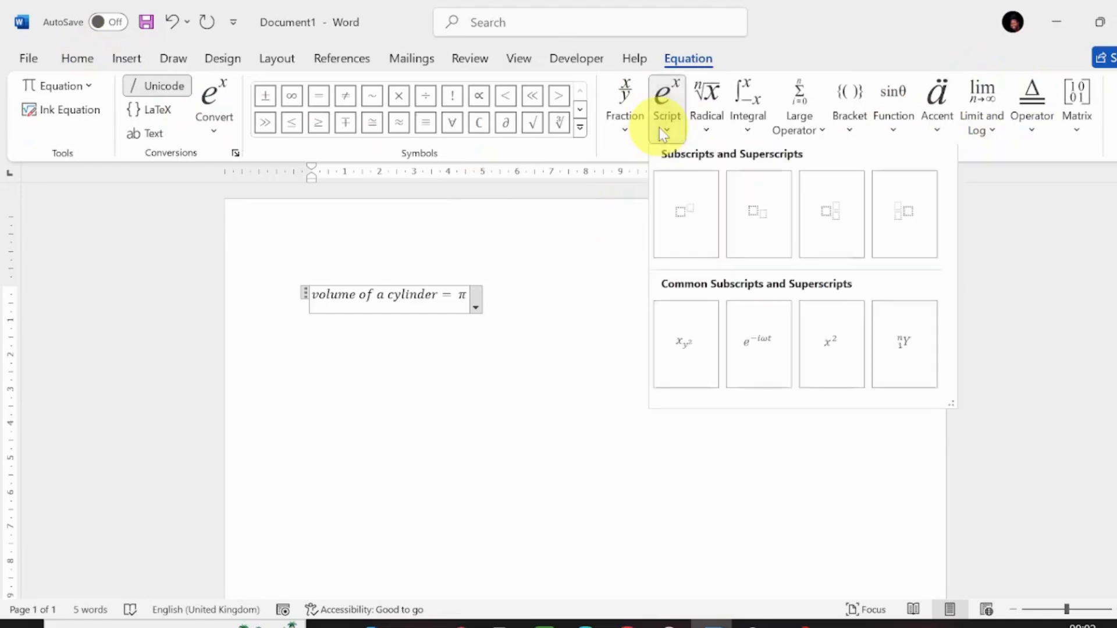
click(692, 218)
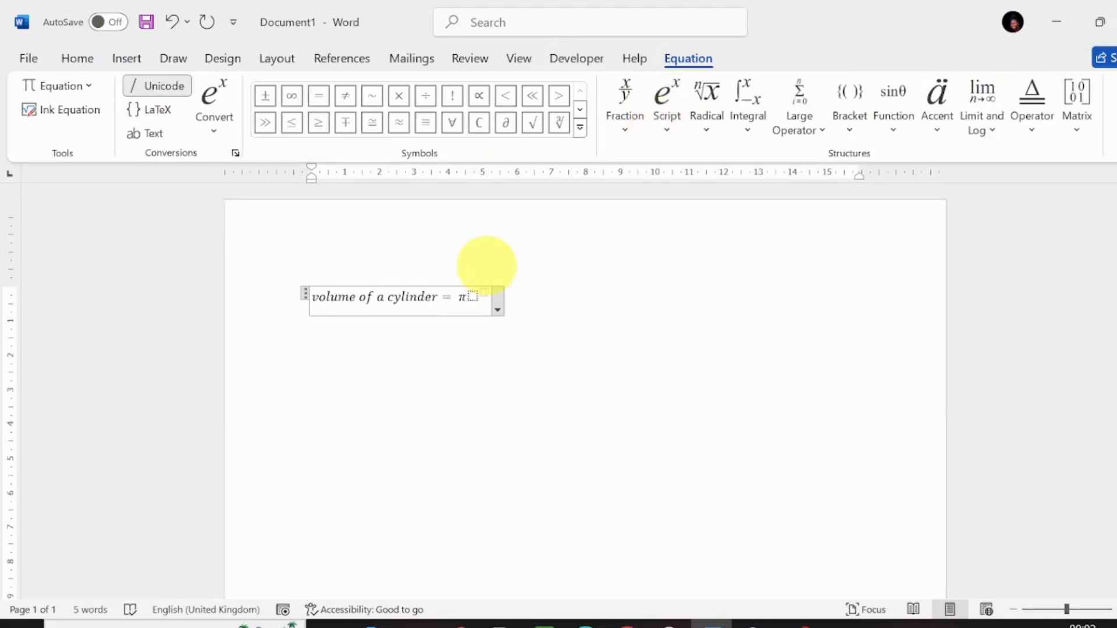
- Fill the superscript structure with base r and exponent 2, and add h after it at normal level
key(Left)
key(Left)
text(r)
text(2h)
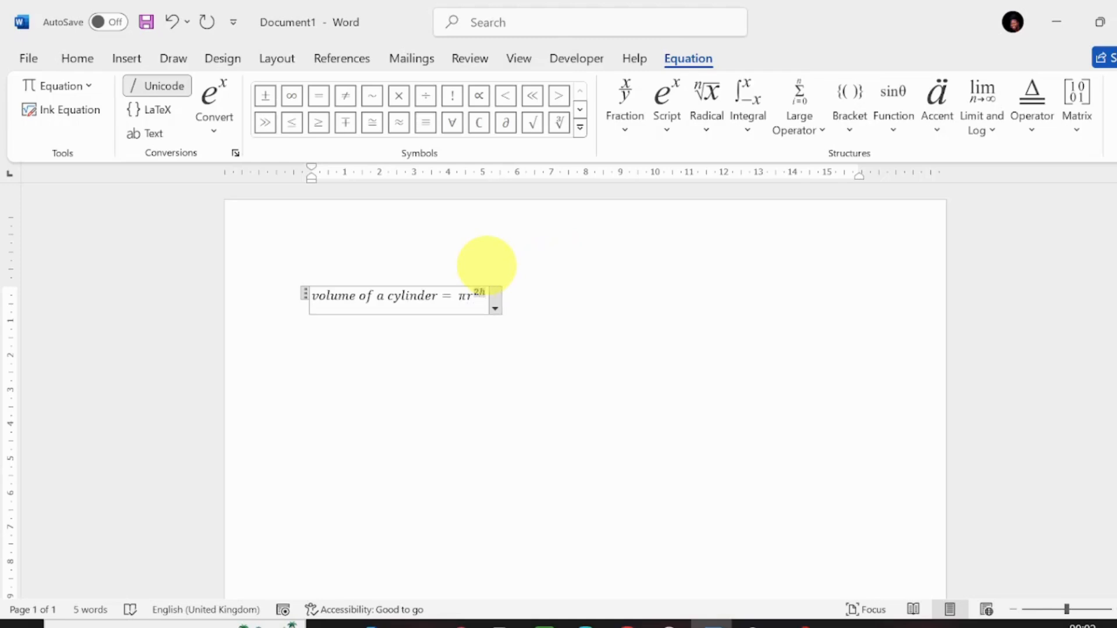
key(BackSpace)
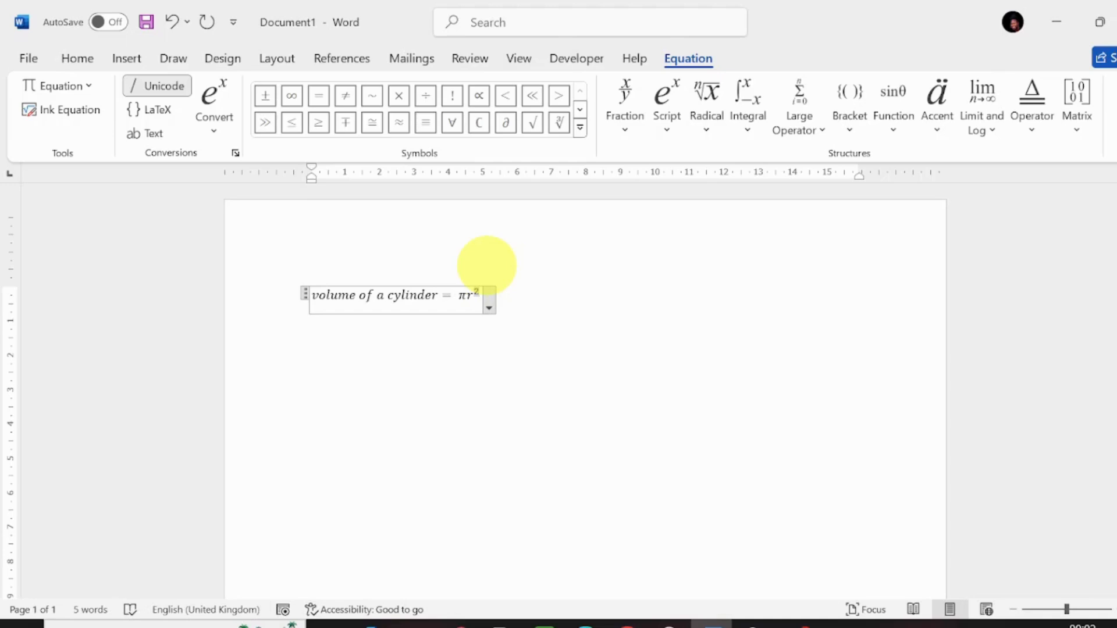
click(482, 292)
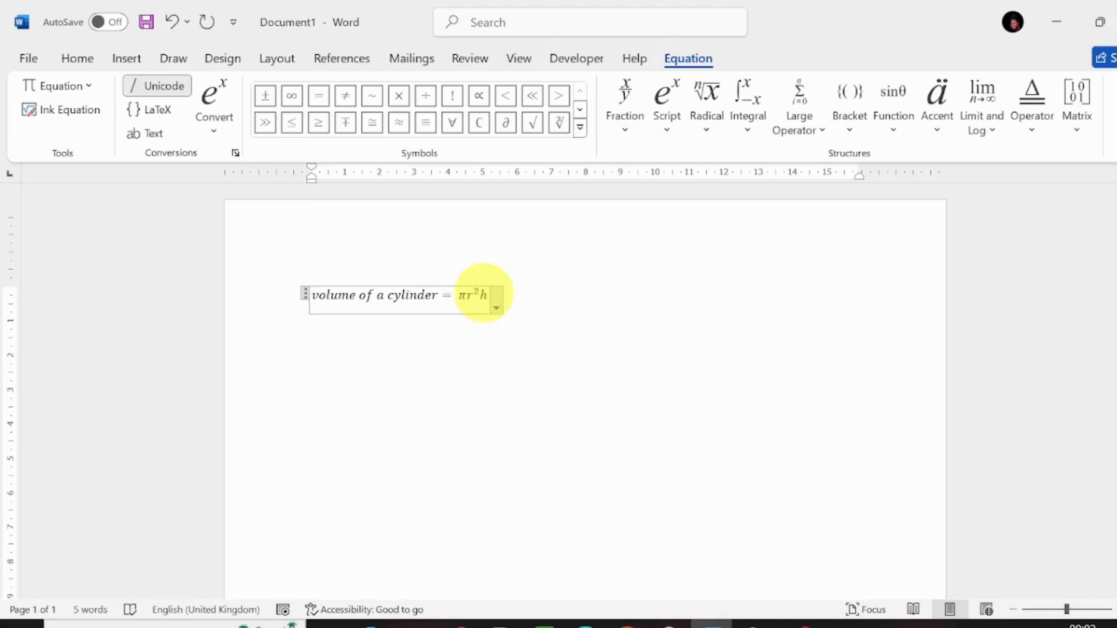
text(h)
click(638, 302)
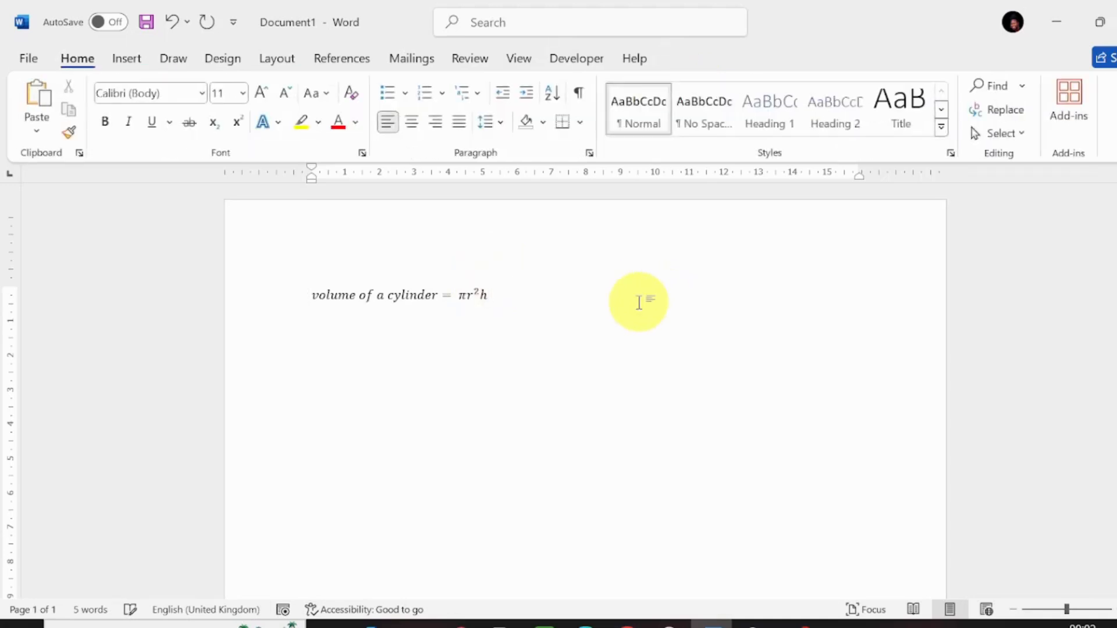
- Write "Area of a circle = πr2" as plain text on a new line below the cylinder equation
key(Return)
text(Area of a circle = π)
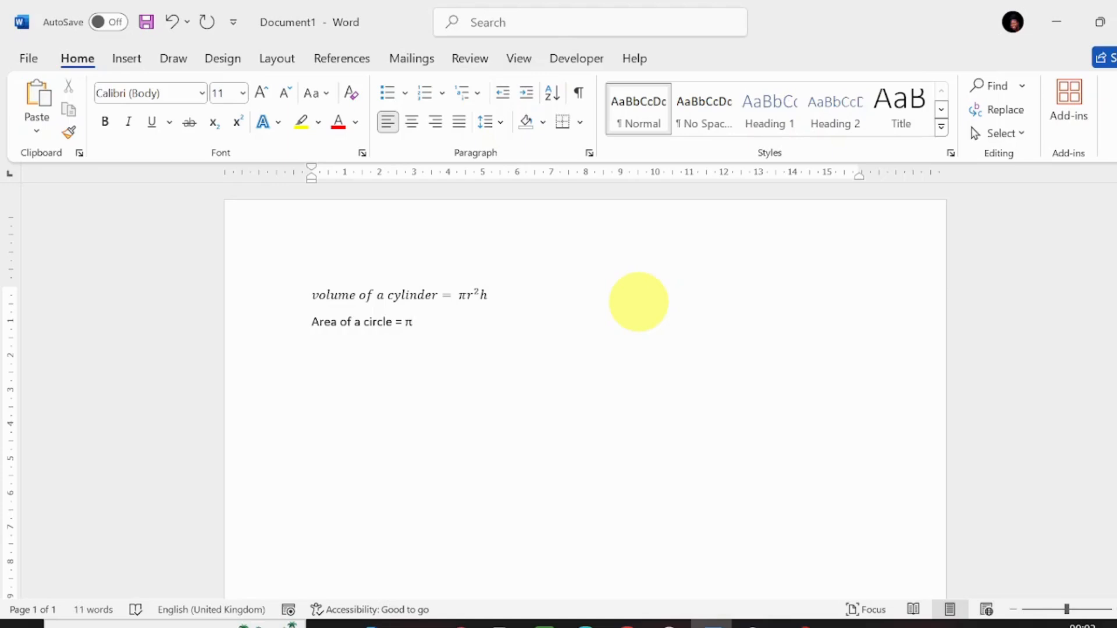
text(r2)
- Format the 2 at the end of the circle area formula as superscript
key(shift+Left)
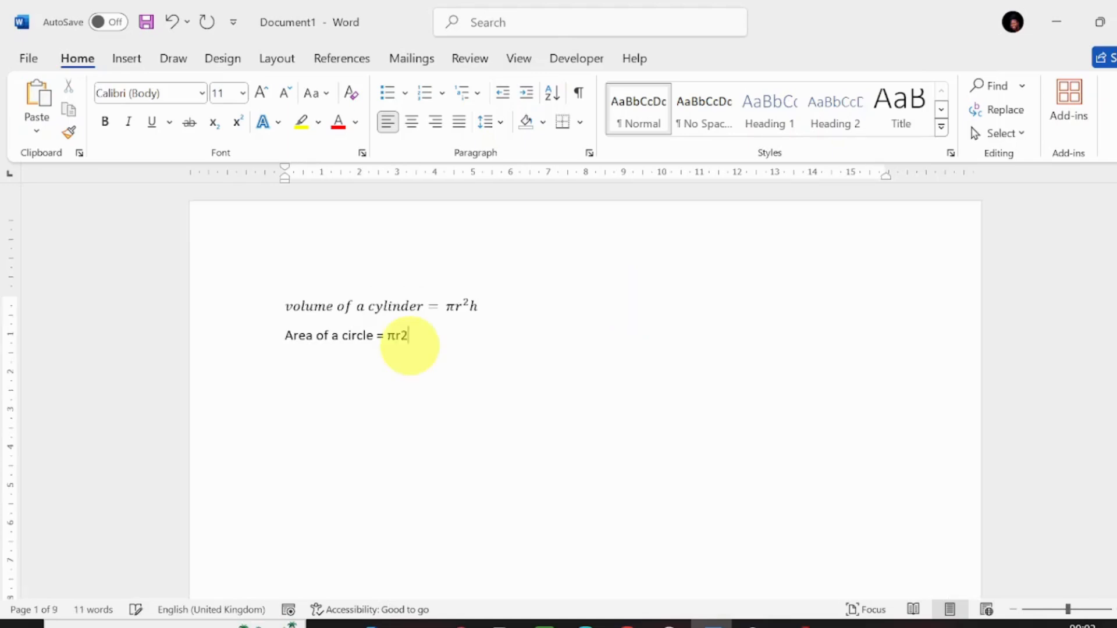
drag(413, 346, 409, 345)
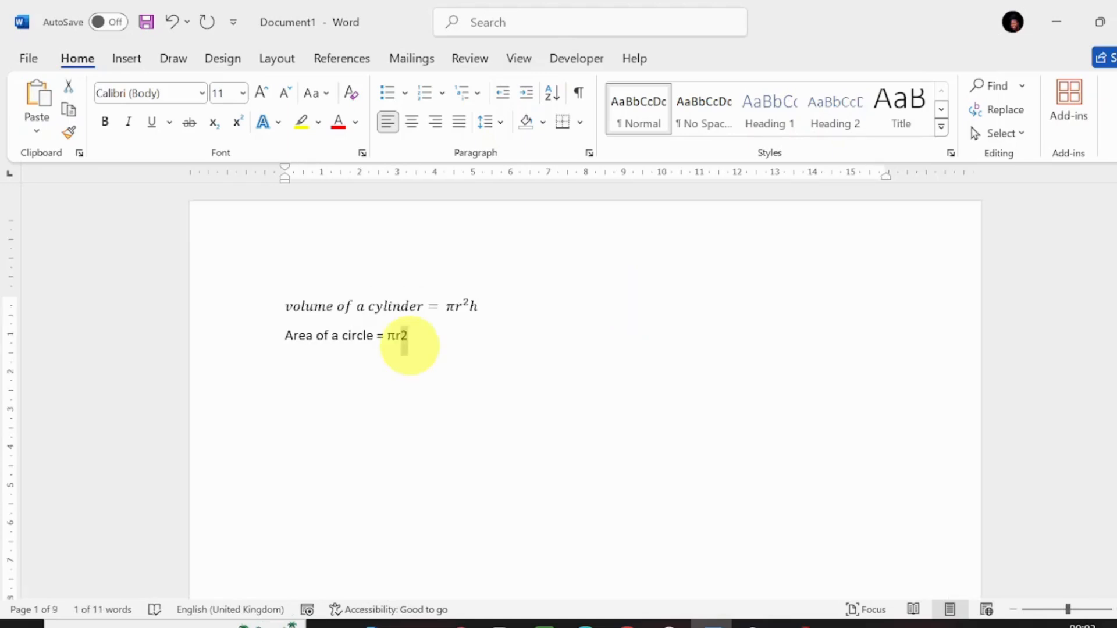
key(ctrl+shift+equal)
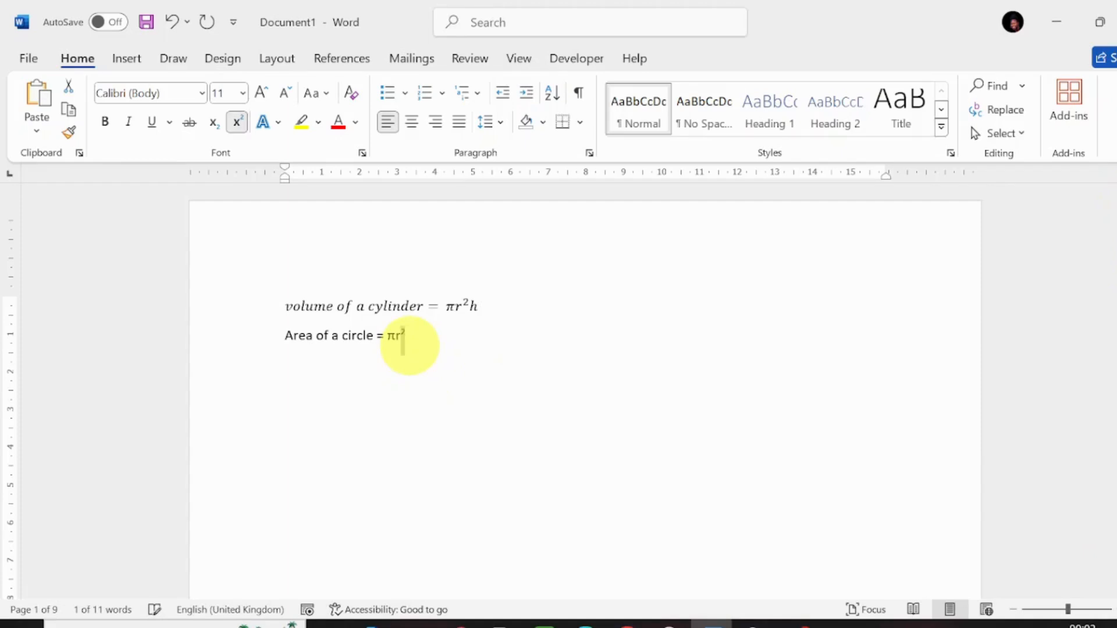
click(437, 347)
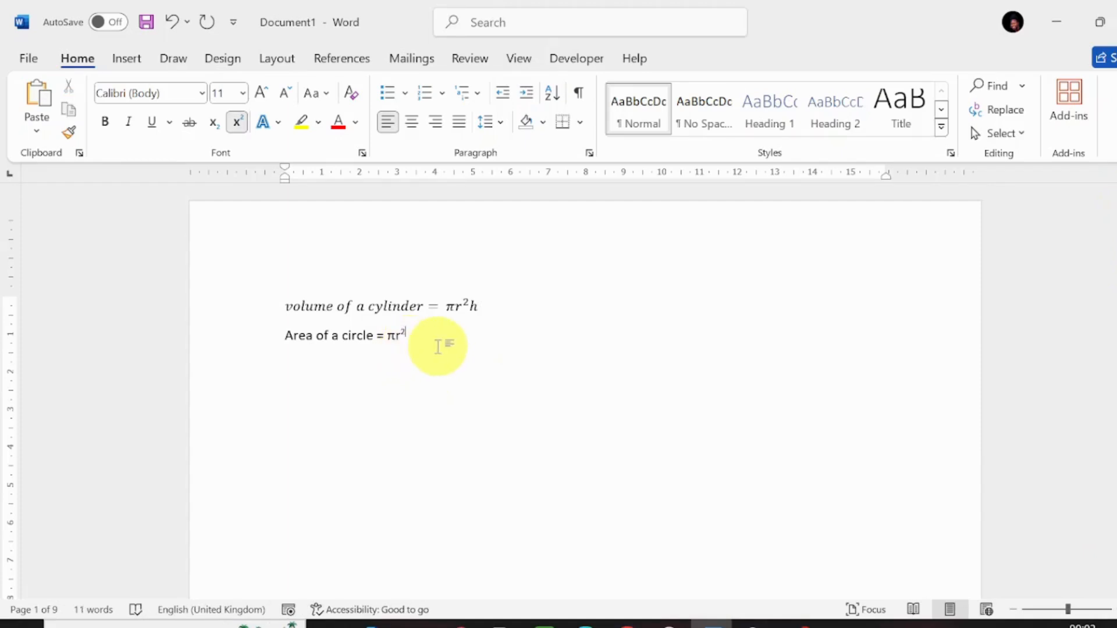
- Insert π from the recently used symbols on a new line below the circle area formula
key(Return)
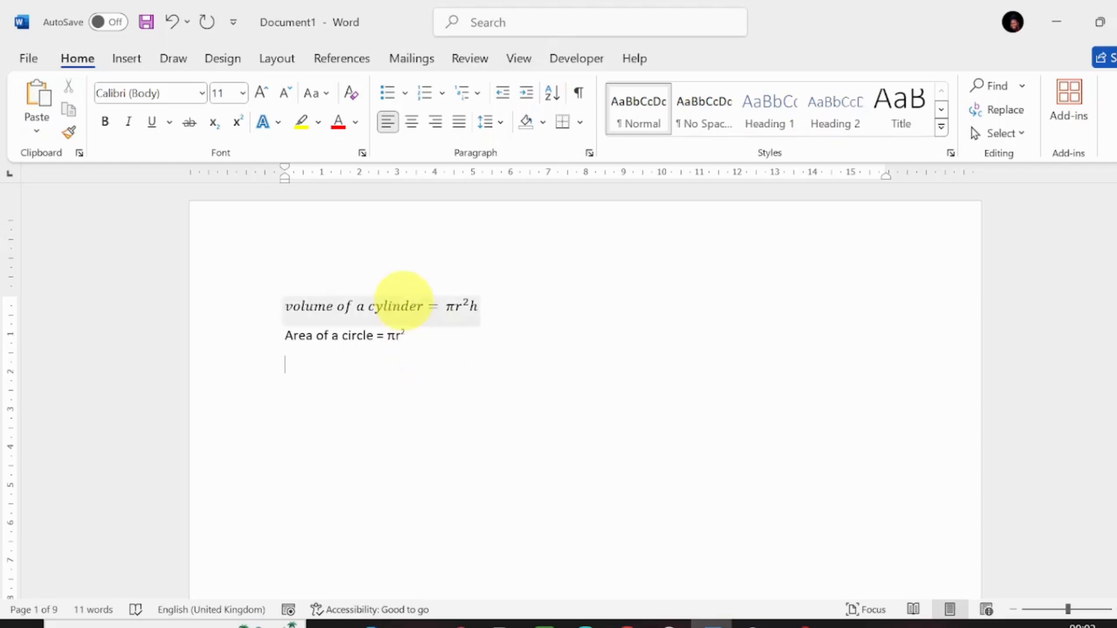
click(118, 63)
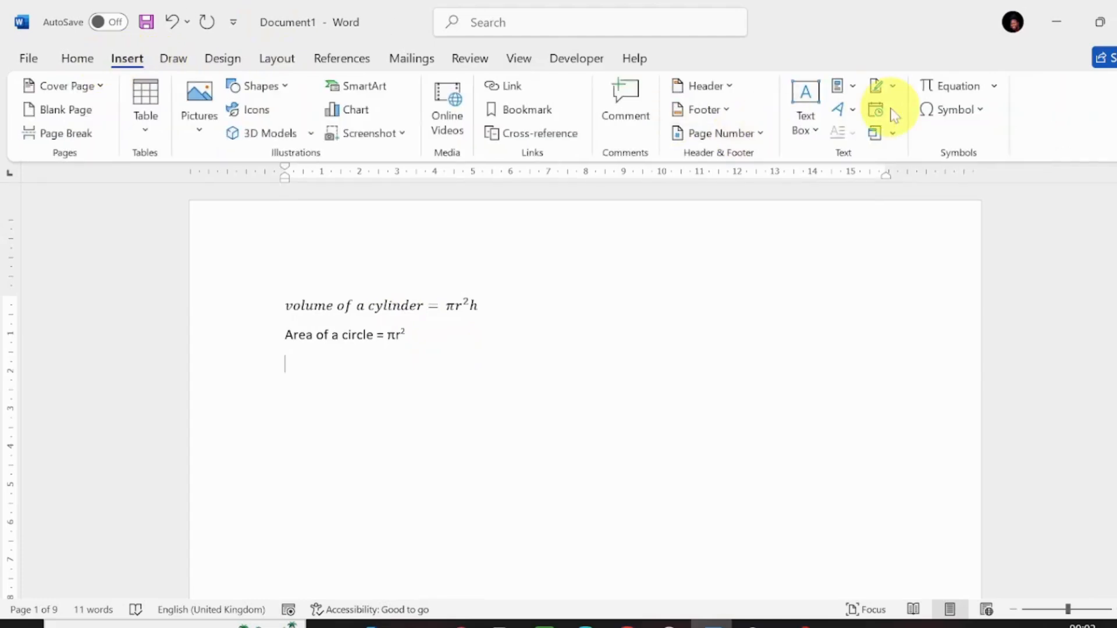
click(963, 111)
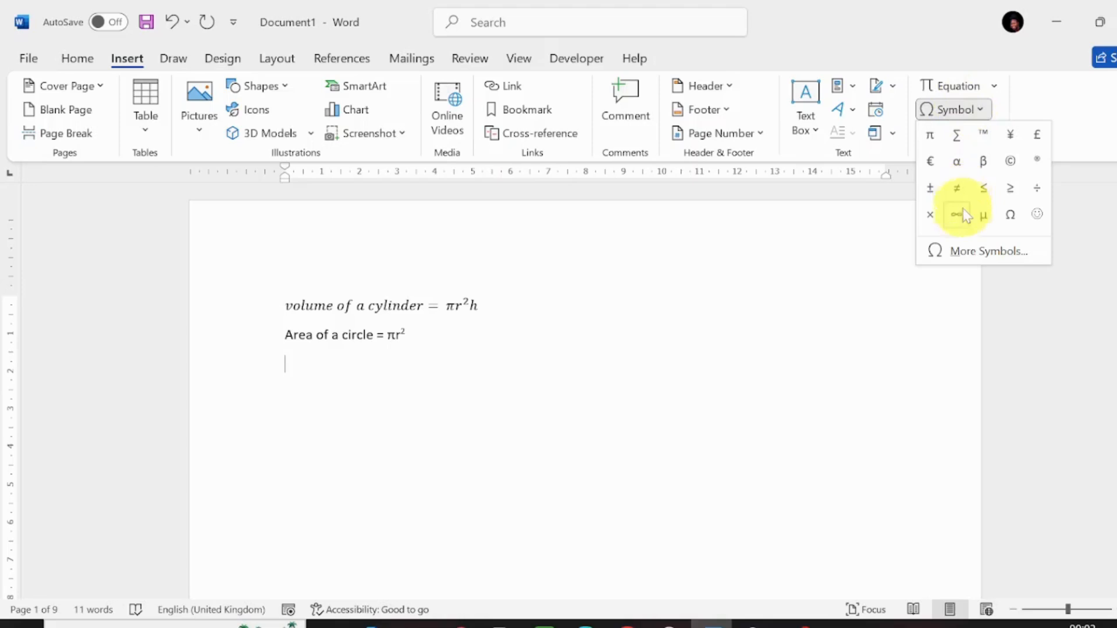
click(974, 254)
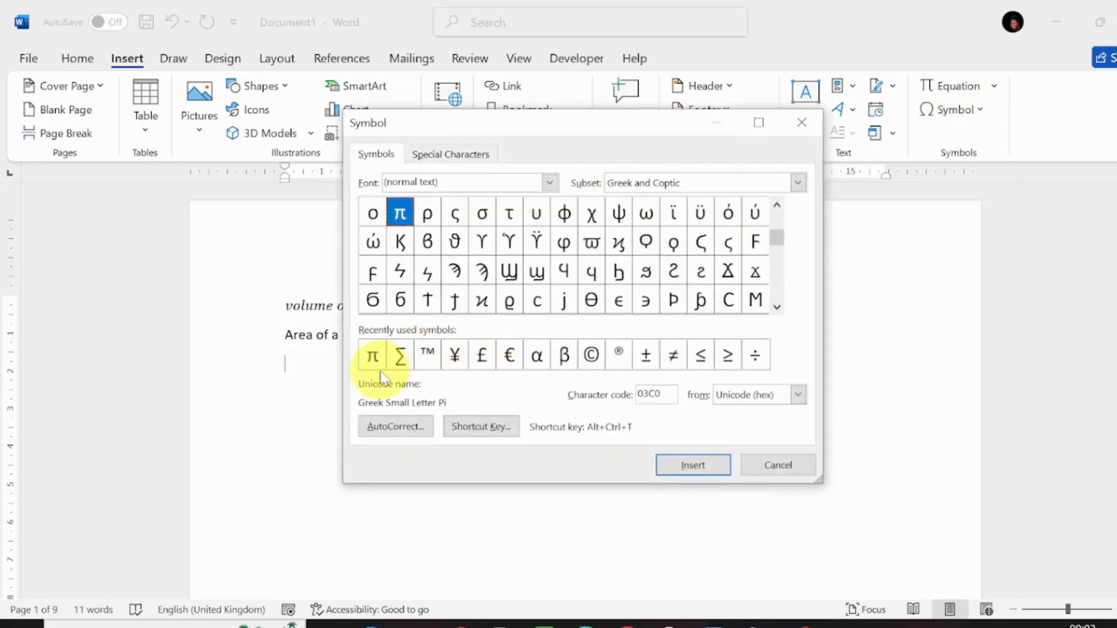
double_click(373, 356)
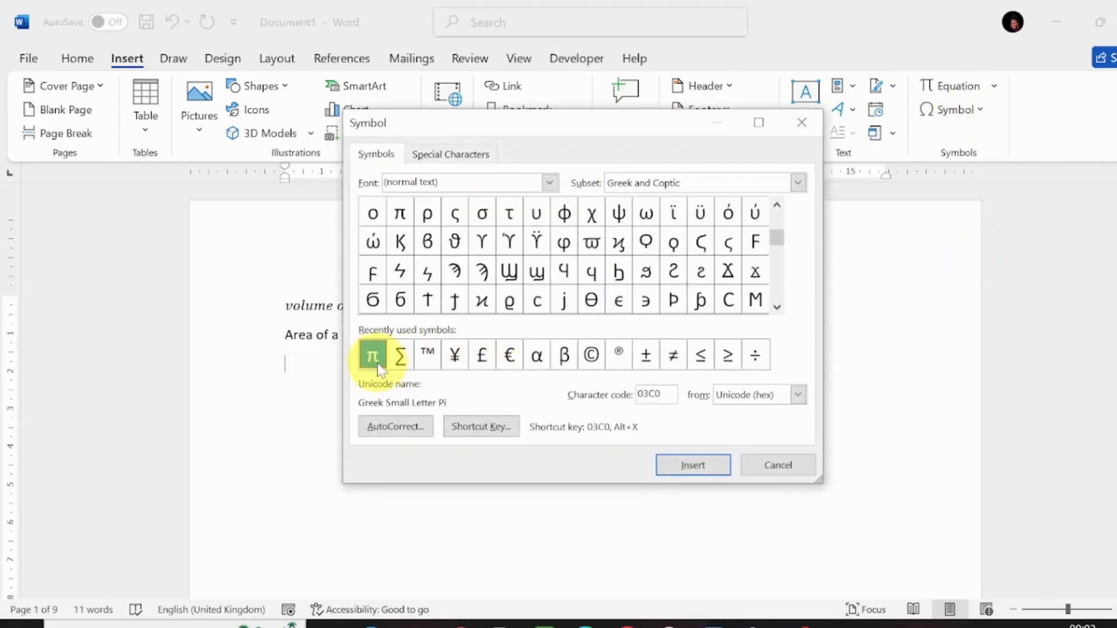
- Remove the keyboard shortcut currently assigned to the π symbol
click(480, 427)
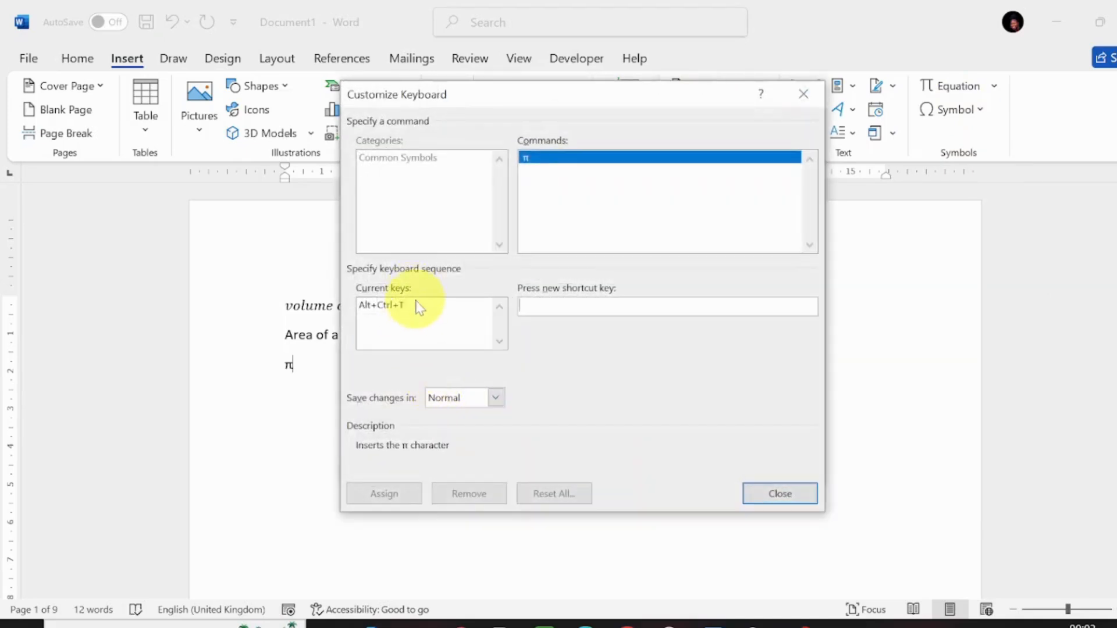
click(417, 304)
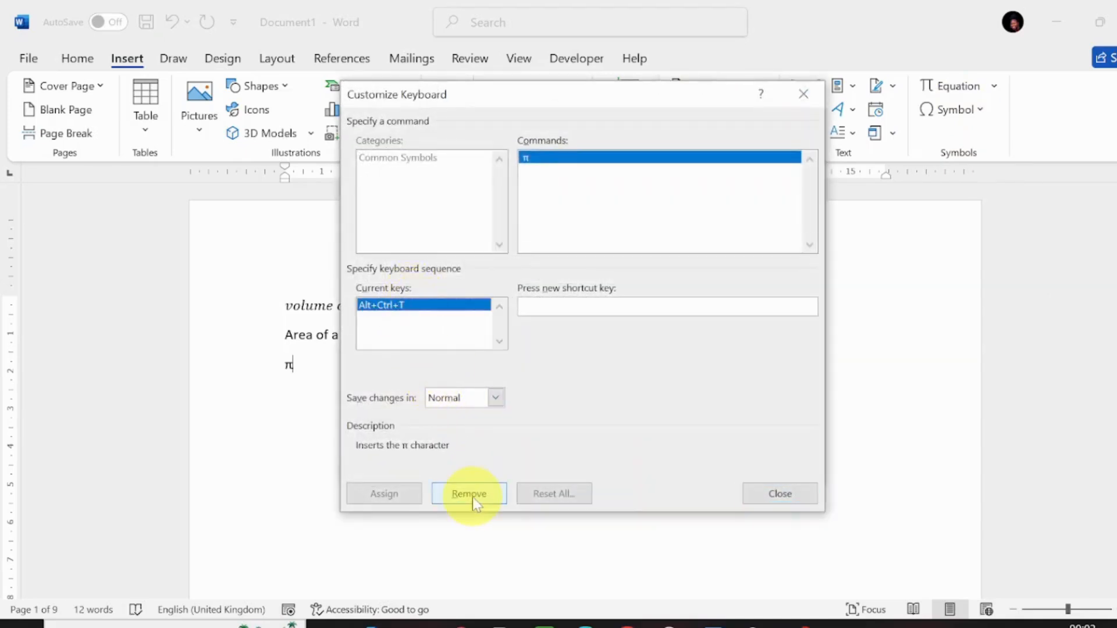
click(472, 497)
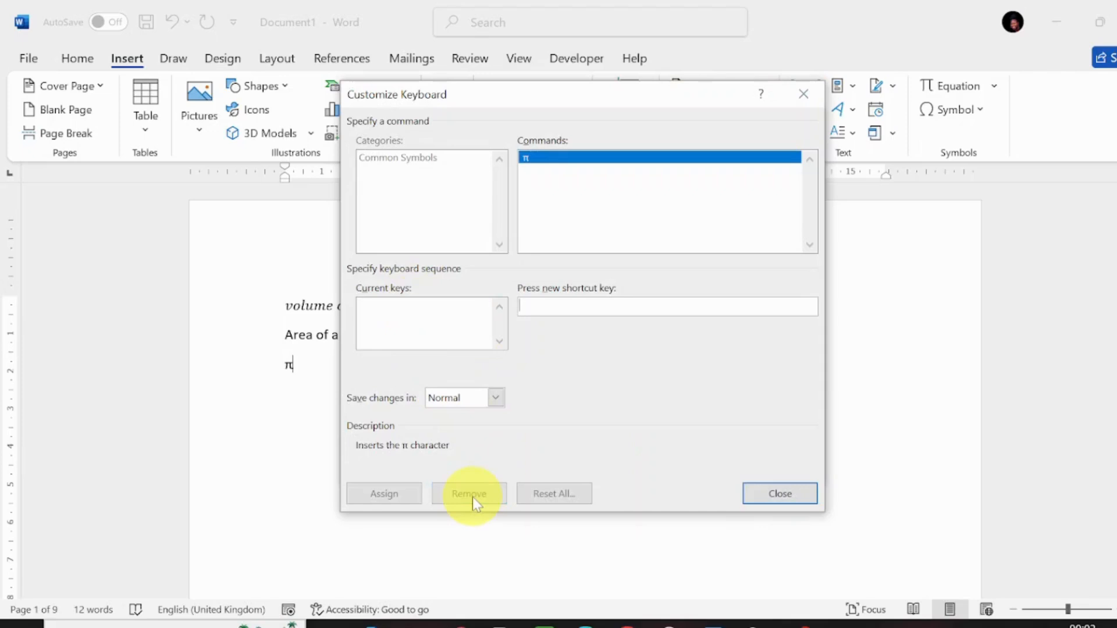
click(780, 492)
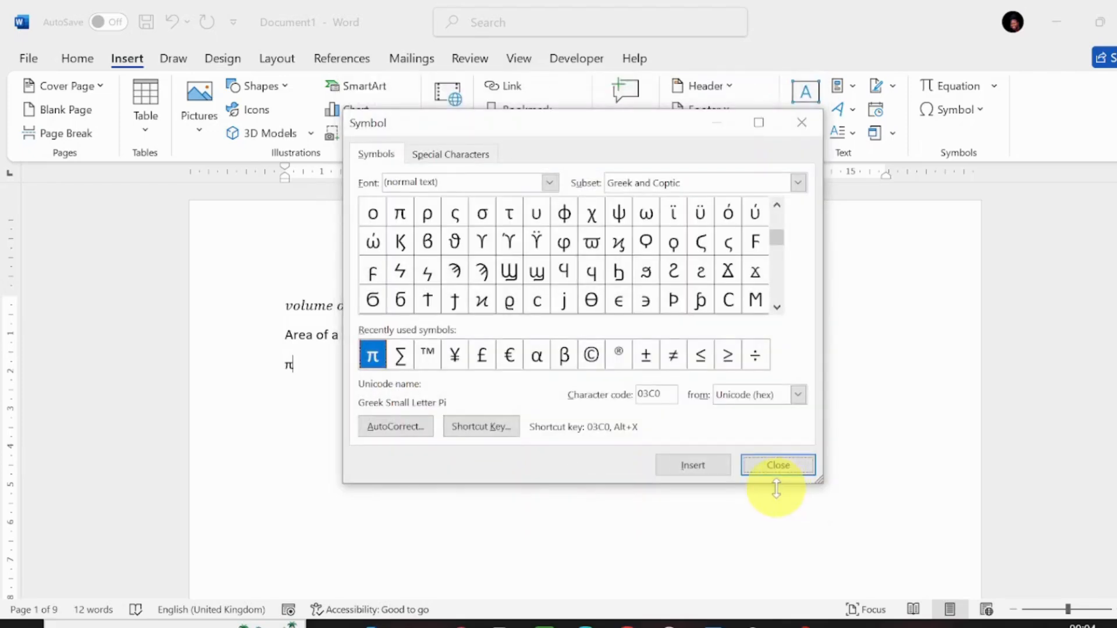
- Replace the keyboard shortcut of the recently used symbol α with Alt+Ctrl+Z
click(537, 356)
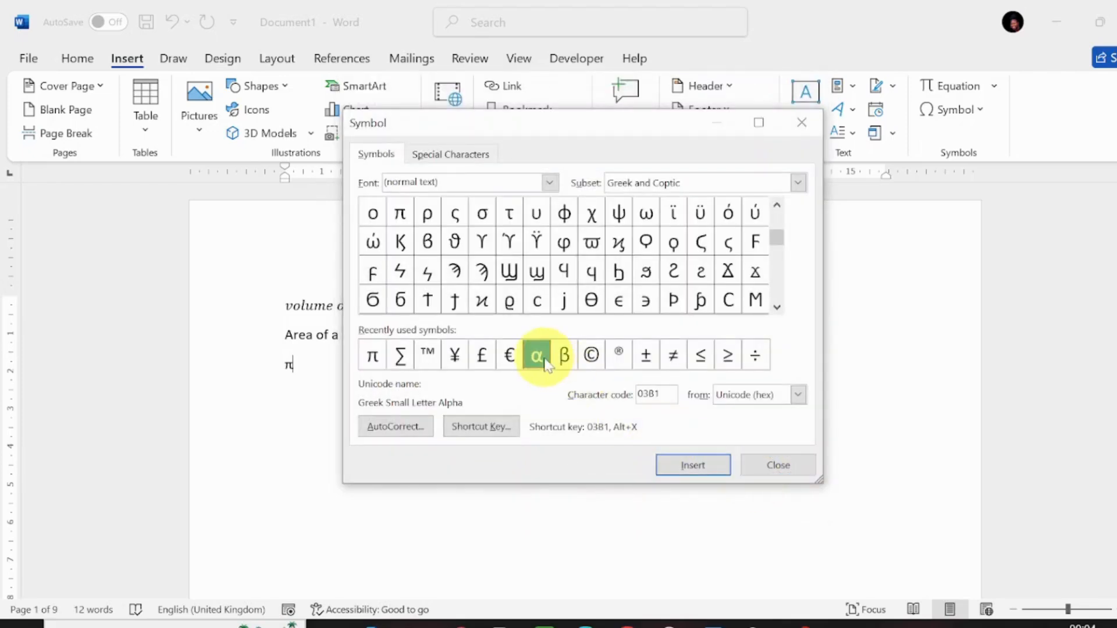
click(485, 433)
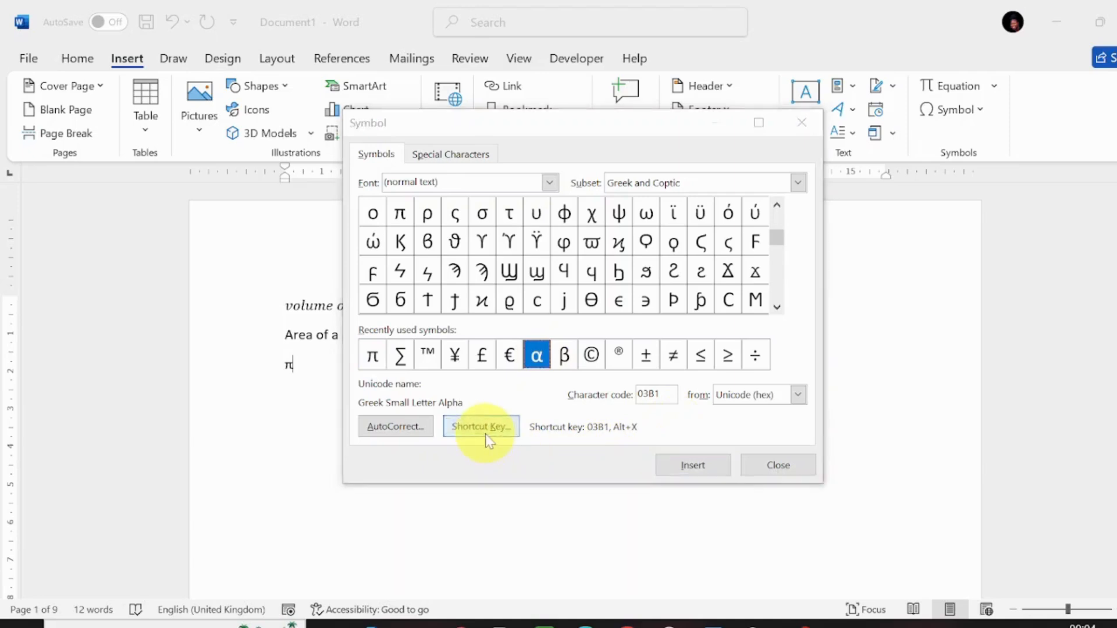
click(427, 309)
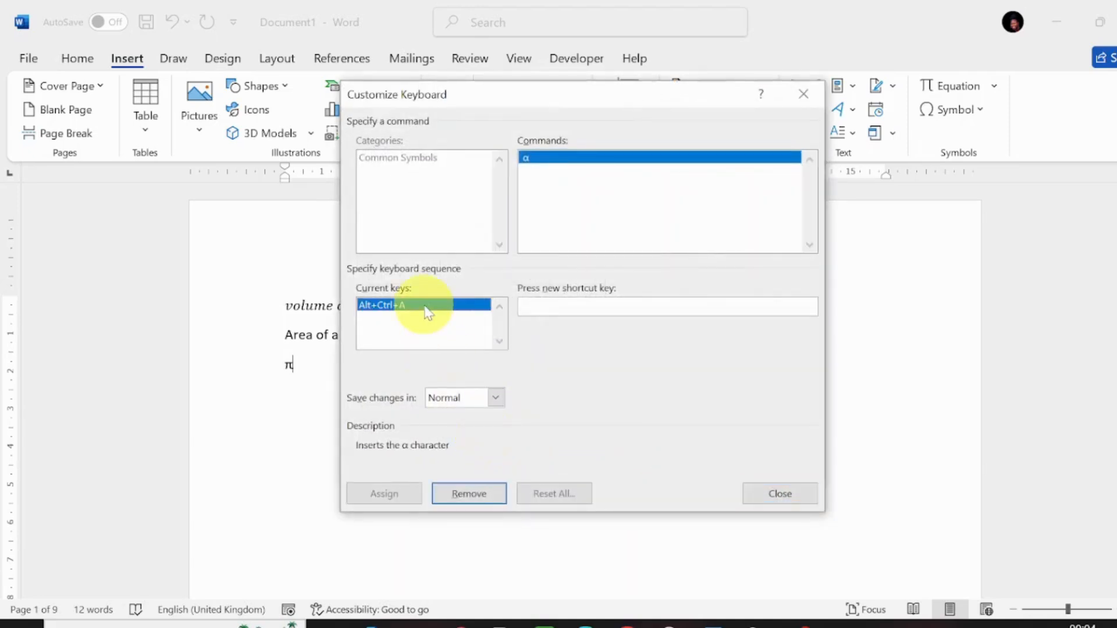
click(489, 501)
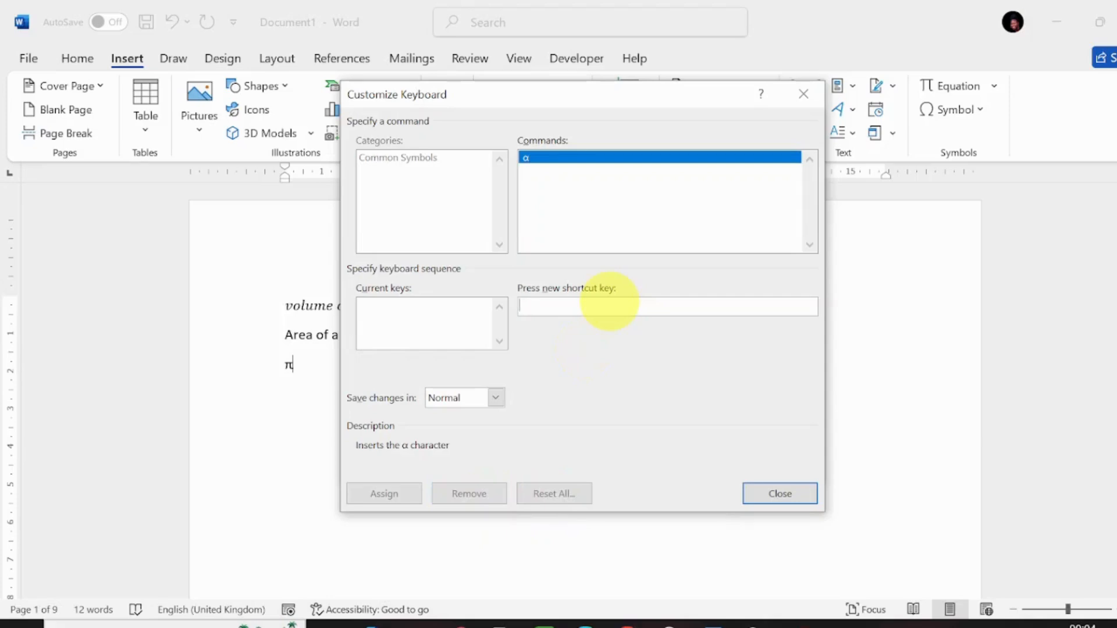
key(ctrl+alt+z)
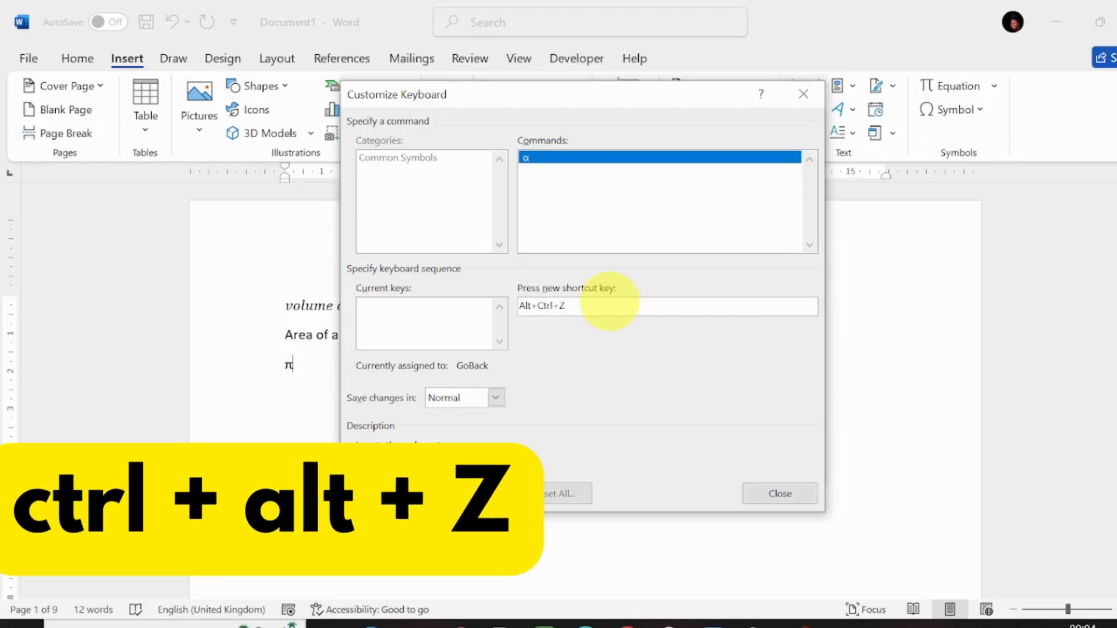
click(384, 494)
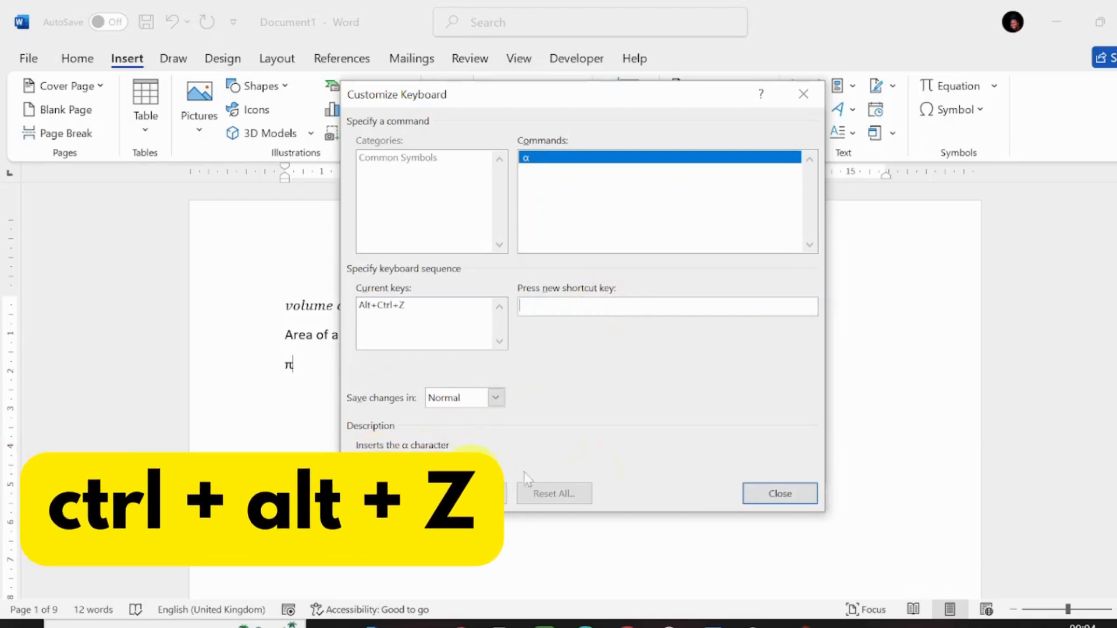
click(781, 491)
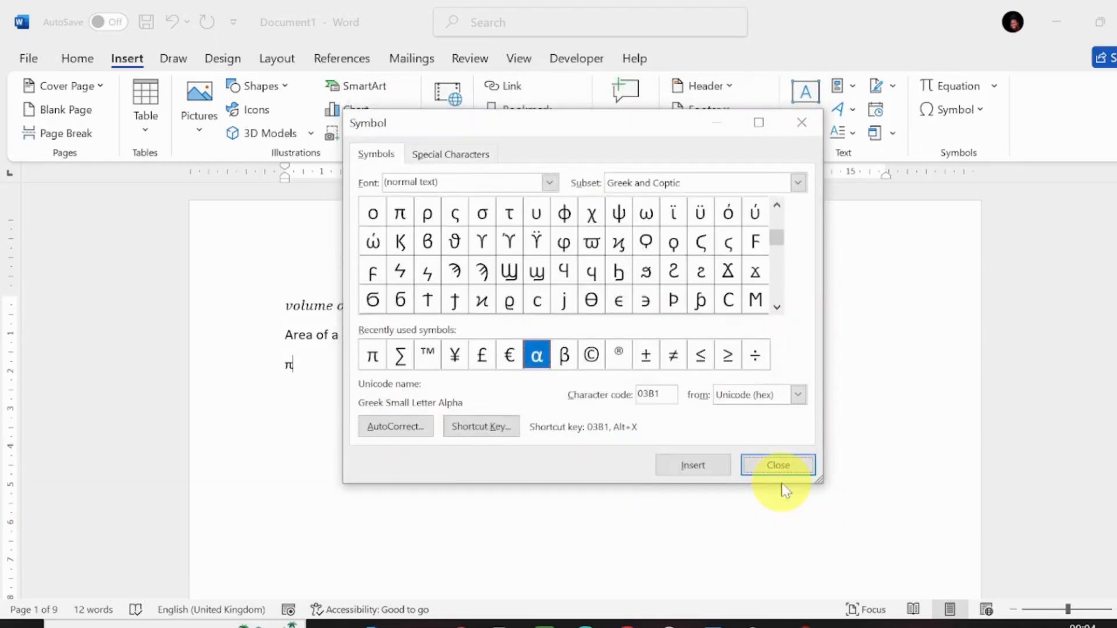
- Replace the keyboard shortcut of the recently used symbol β with Alt+Ctrl+V and return to the document
click(563, 354)
click(496, 417)
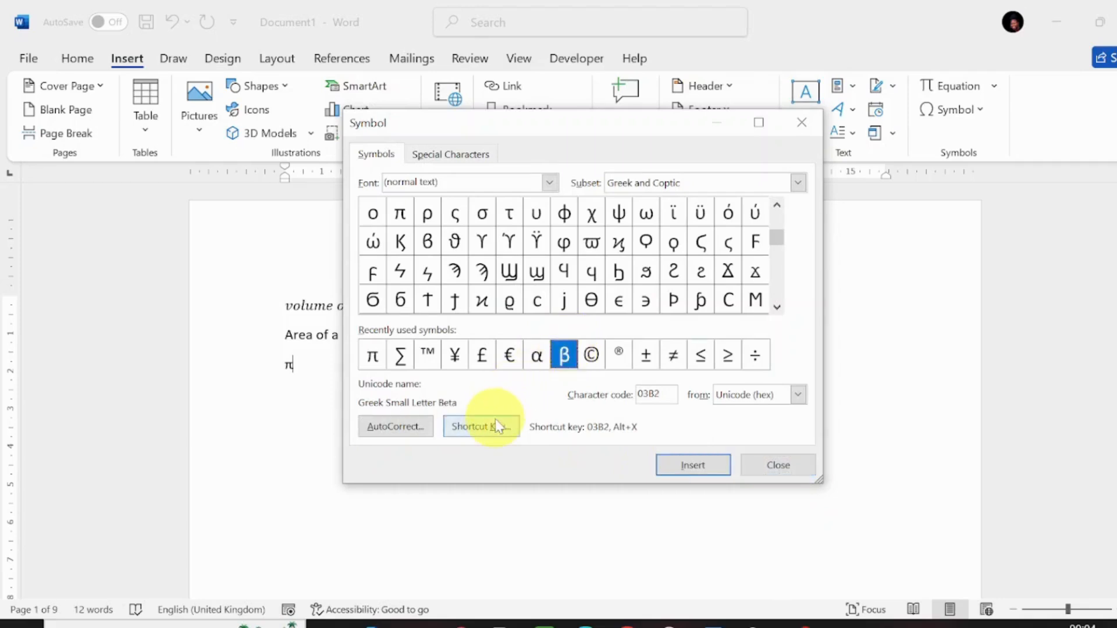
click(468, 306)
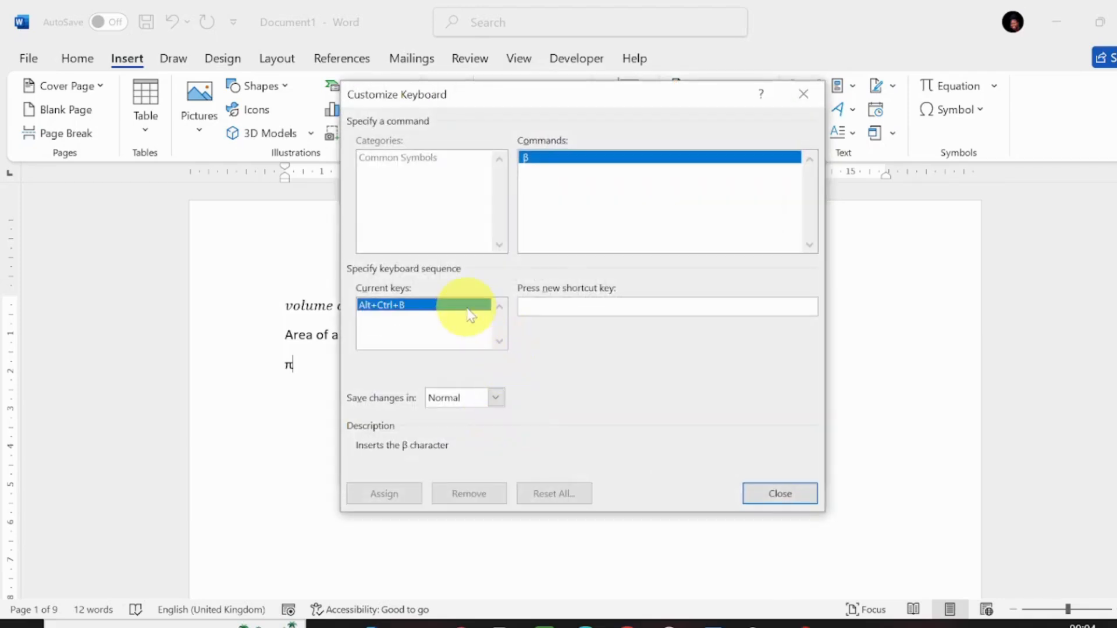
click(493, 498)
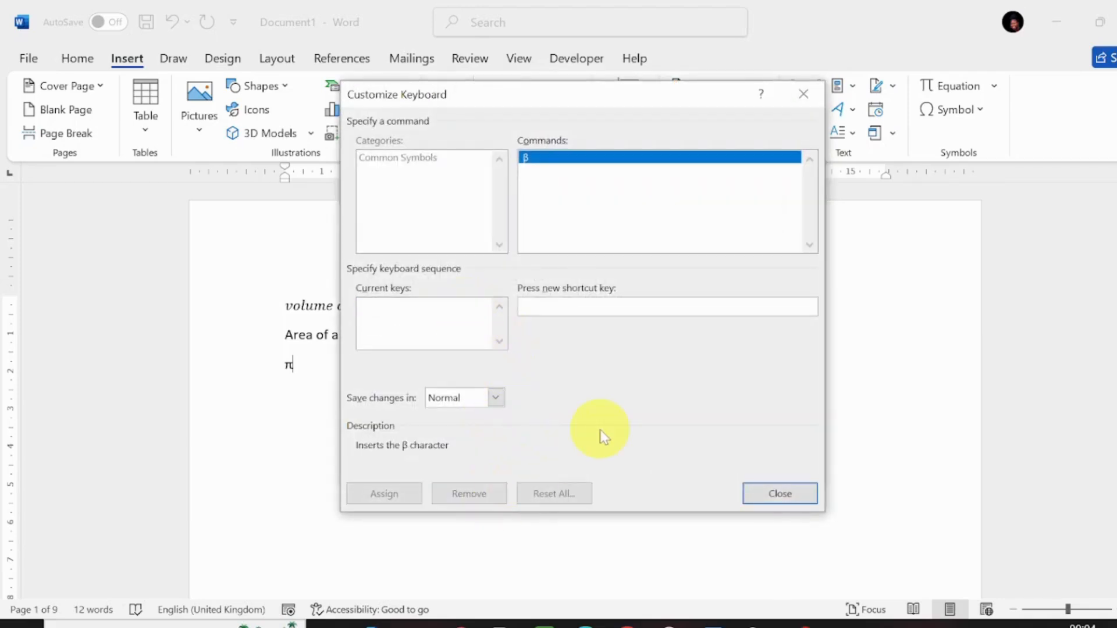
key(ctrl+alt+v)
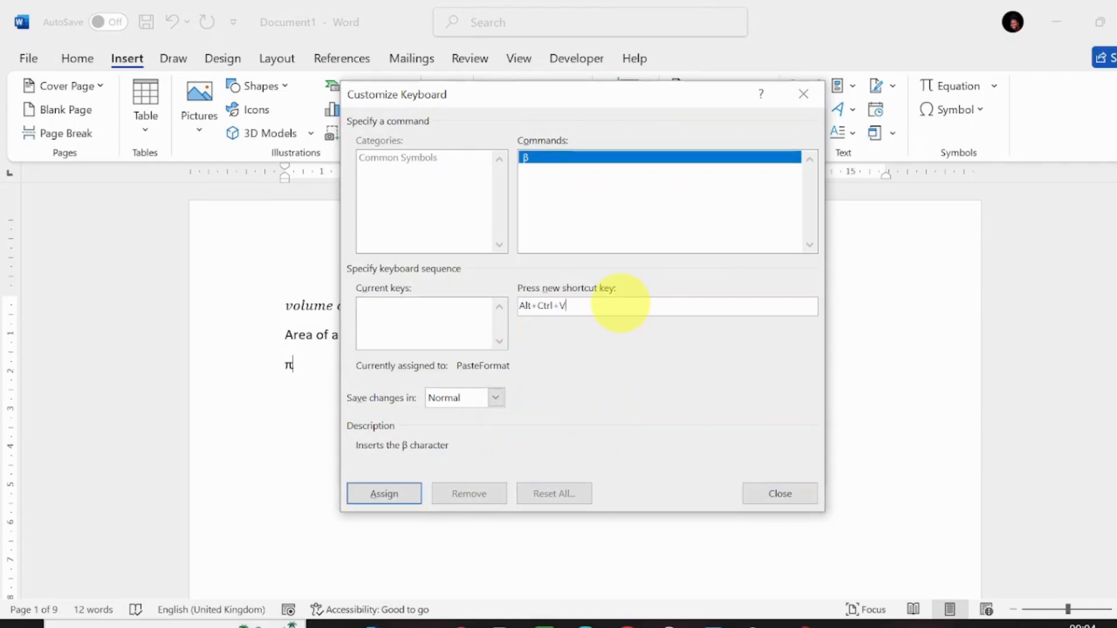
click(401, 494)
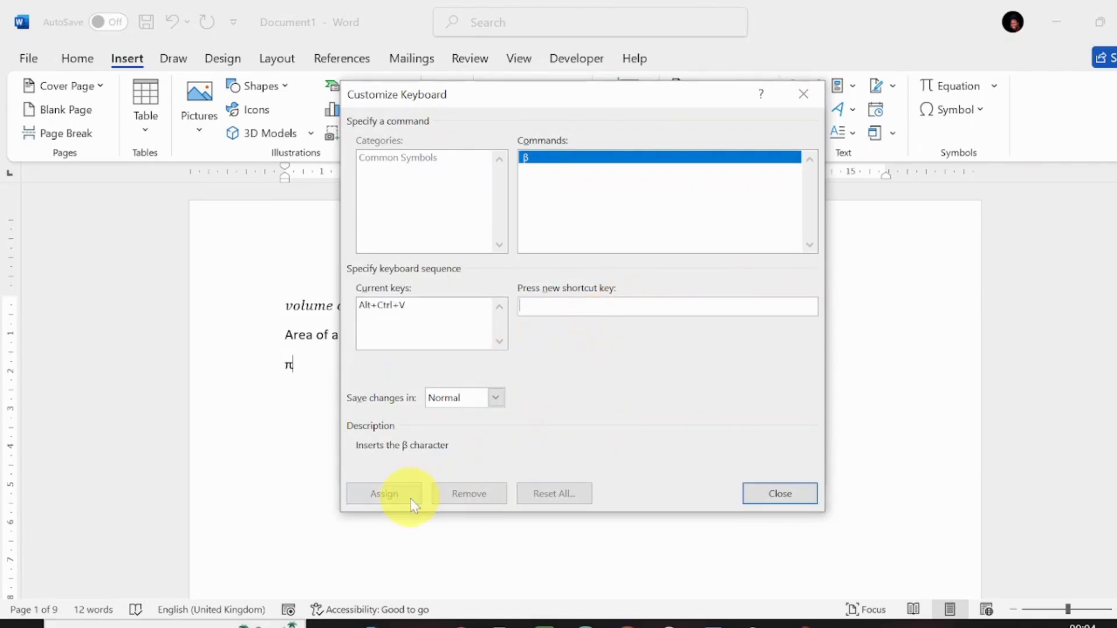
click(772, 495)
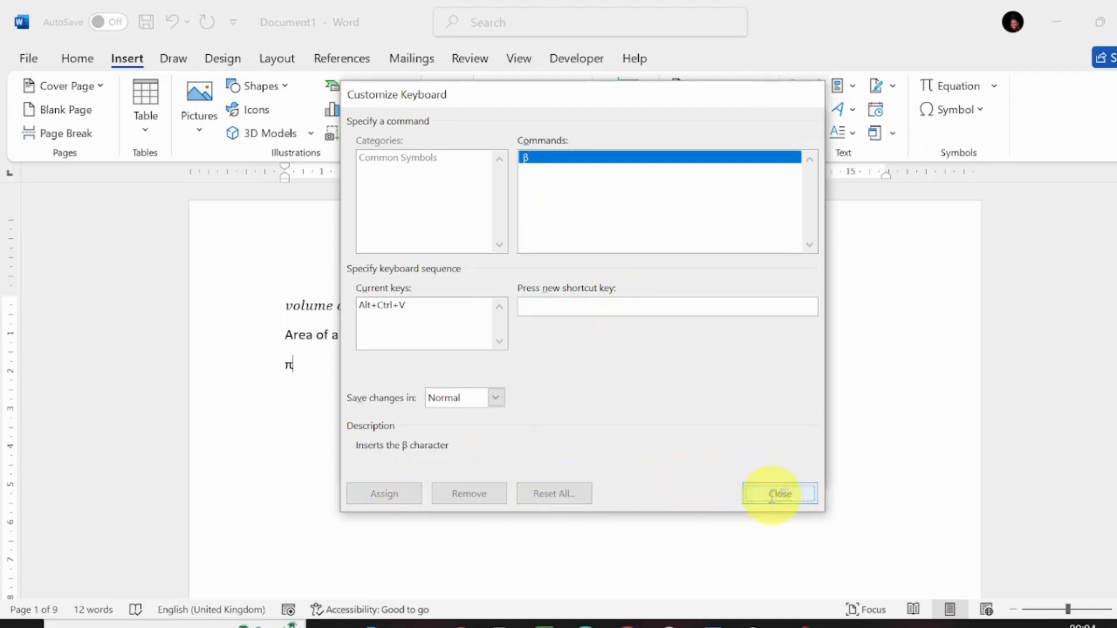
click(778, 464)
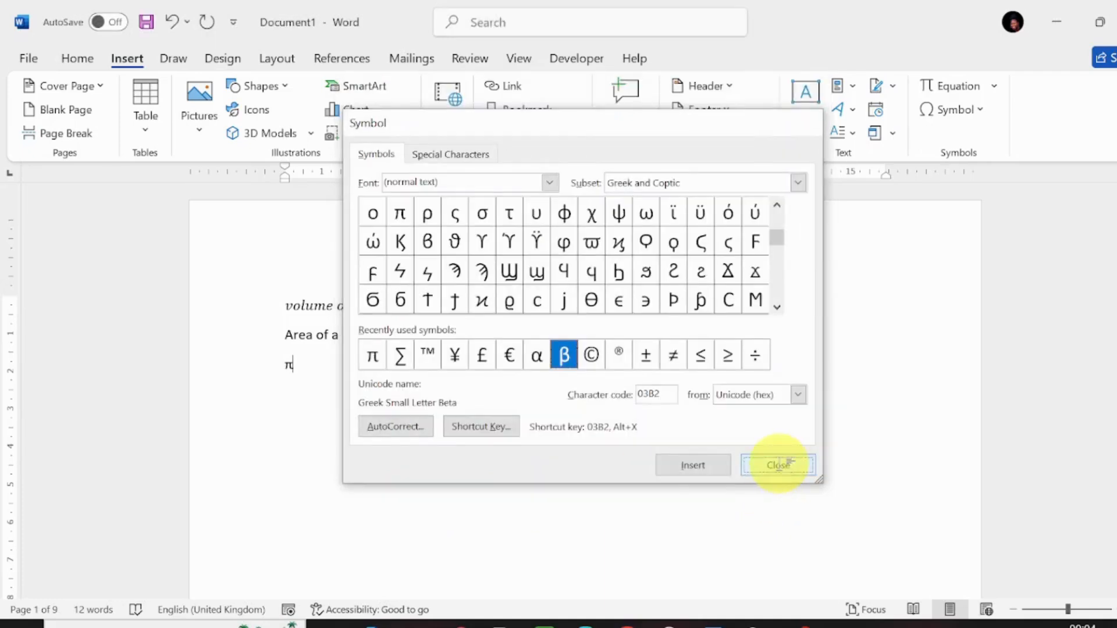
- Write "(α + β)" on a new line below the single pi symbol, keeping the alpha lowercase
key(Return)
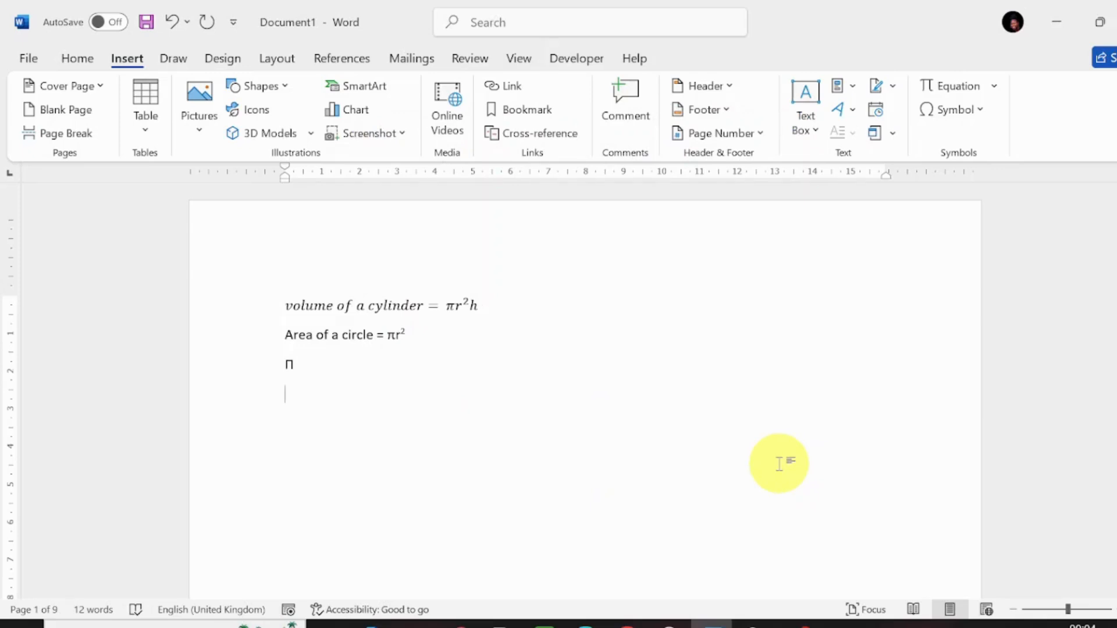
text(α)
key(BackSpace)
text(A +)
key(ctrl+z)
text(+ β))
key(Up)
key(Down)
key(Left)
text(()
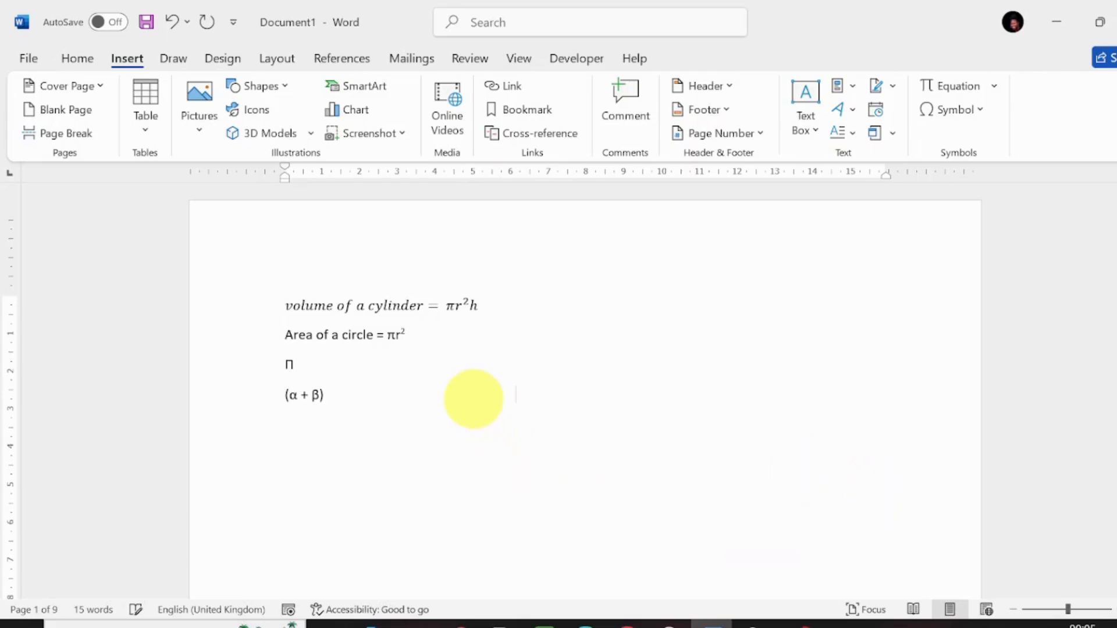
key(Down)
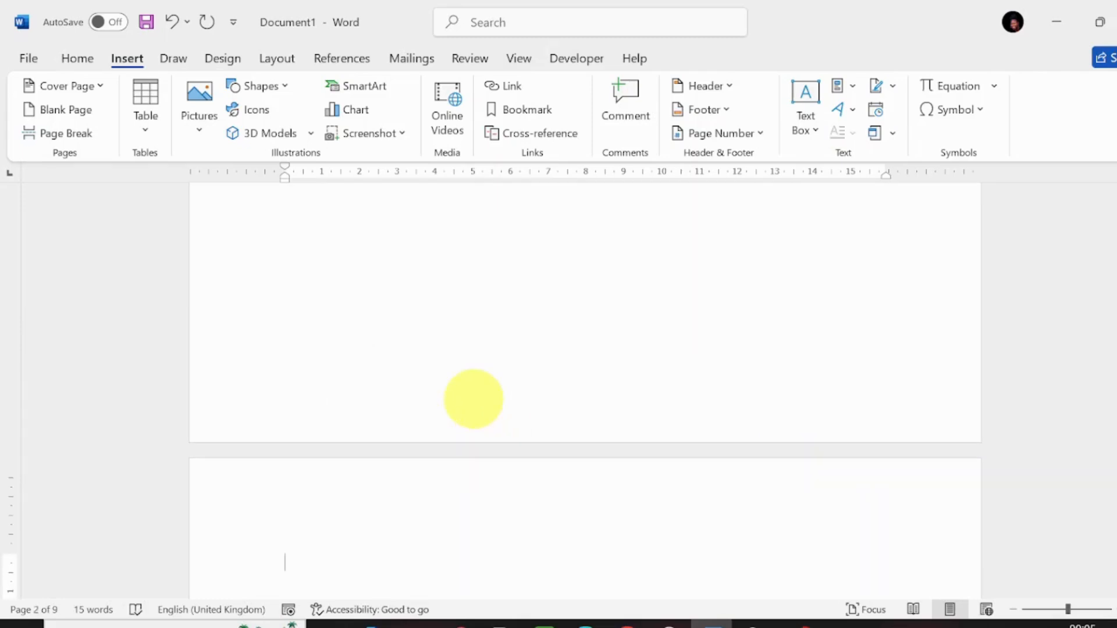
click(954, 111)
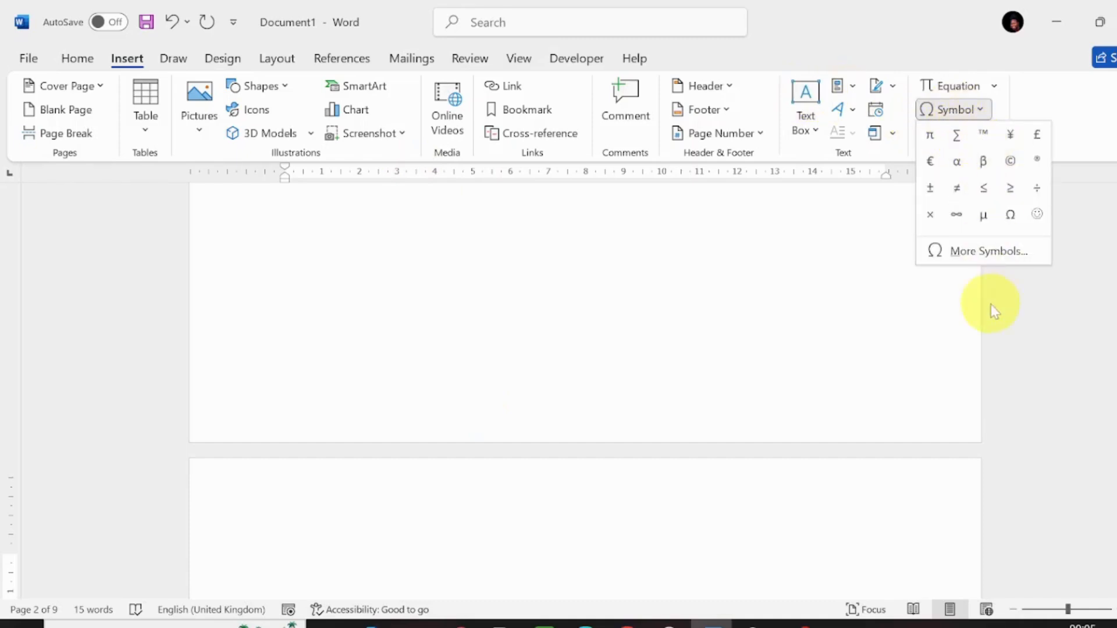
click(988, 249)
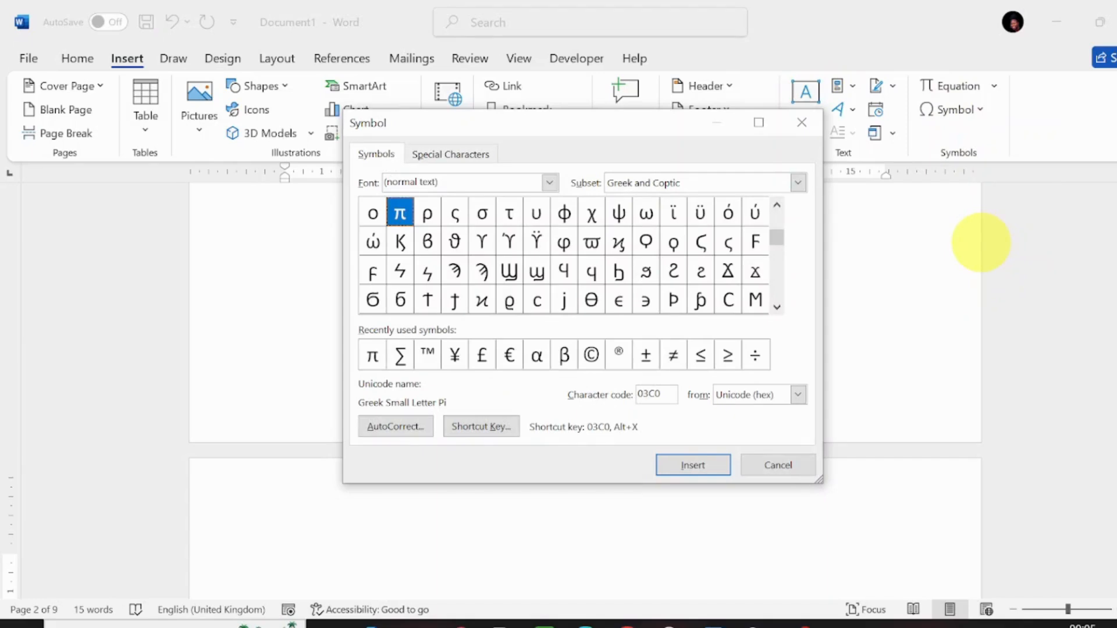
click(774, 463)
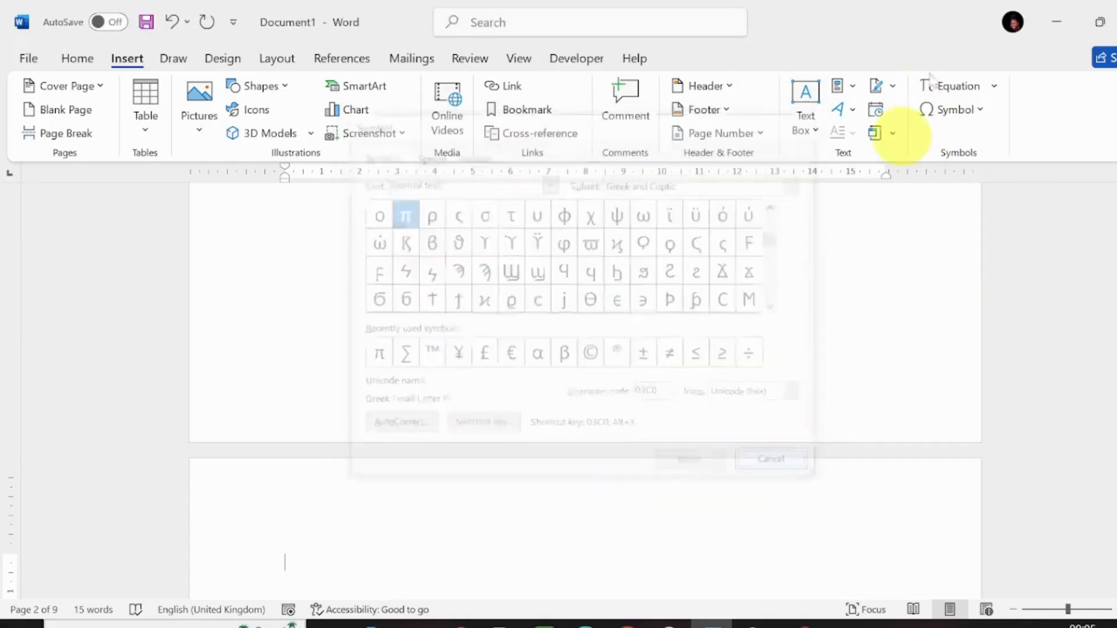
click(957, 109)
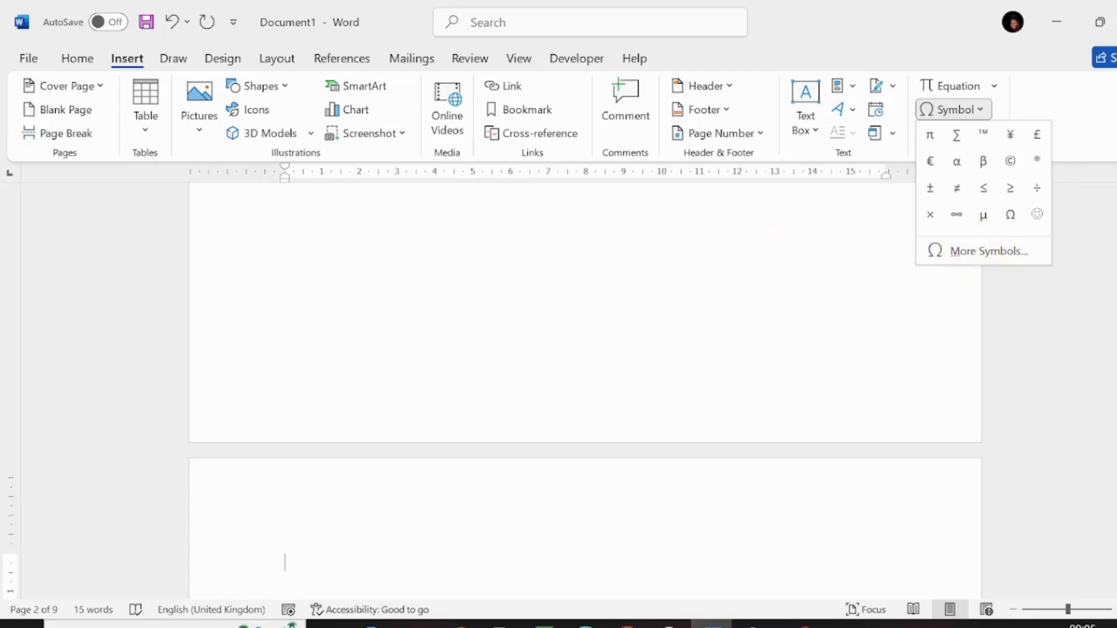
scroll(585, 389, down, 5)
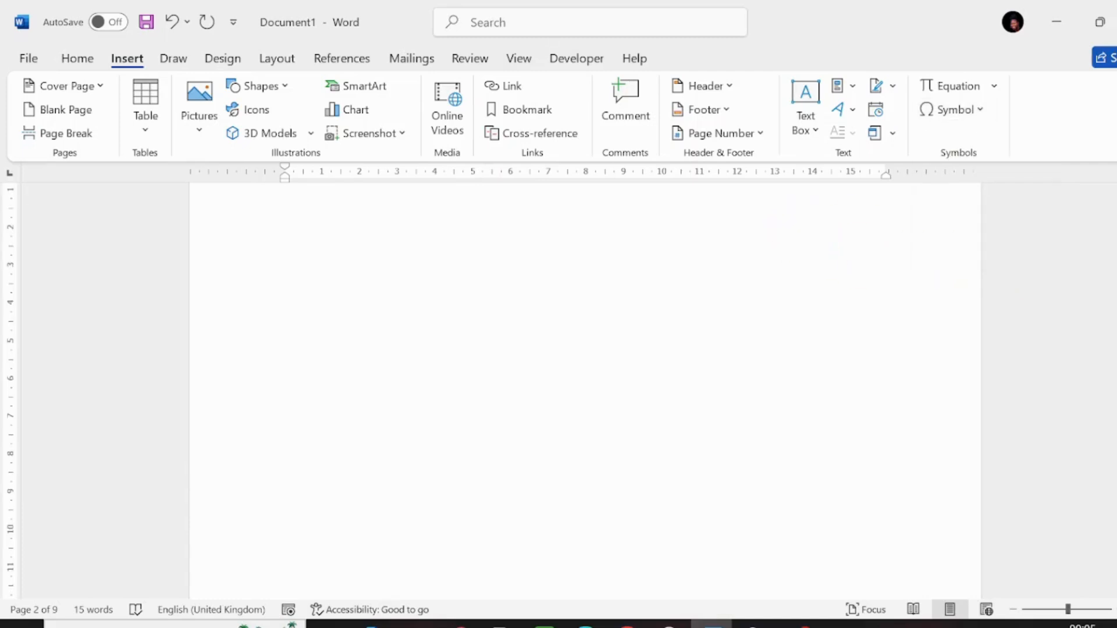
drag(1116, 254, 1116, 203)
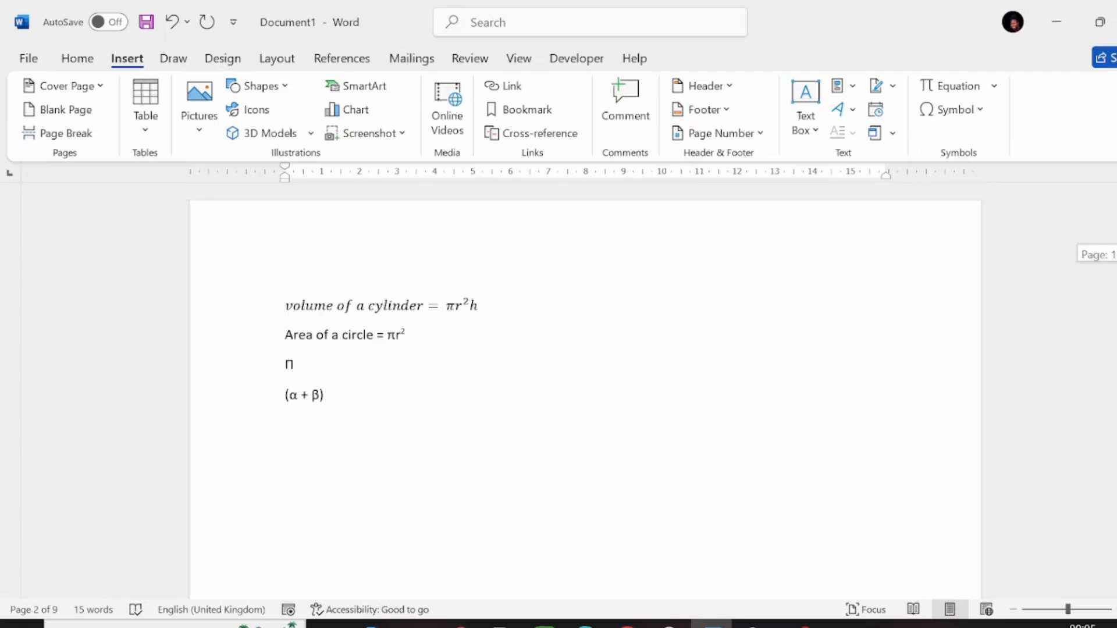